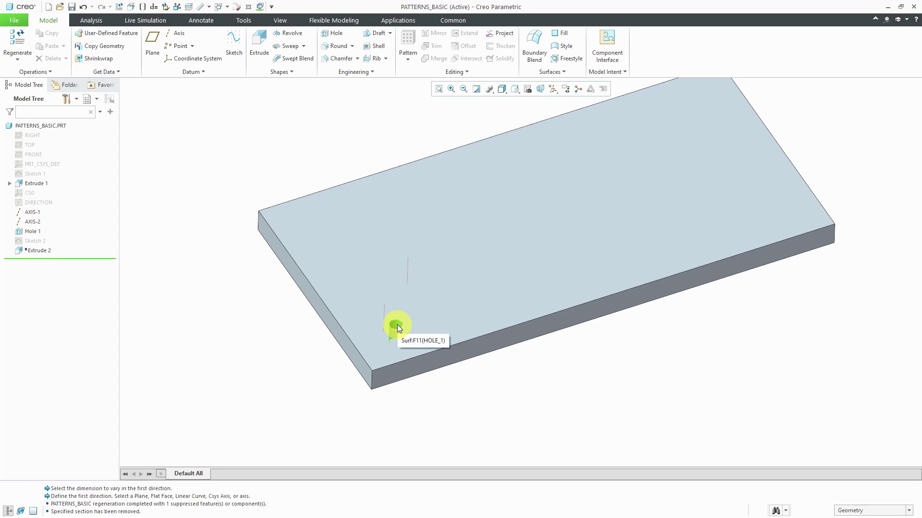
Start a Direction pattern of the hole using the plate's long front top edge as the first direction
click(397, 324)
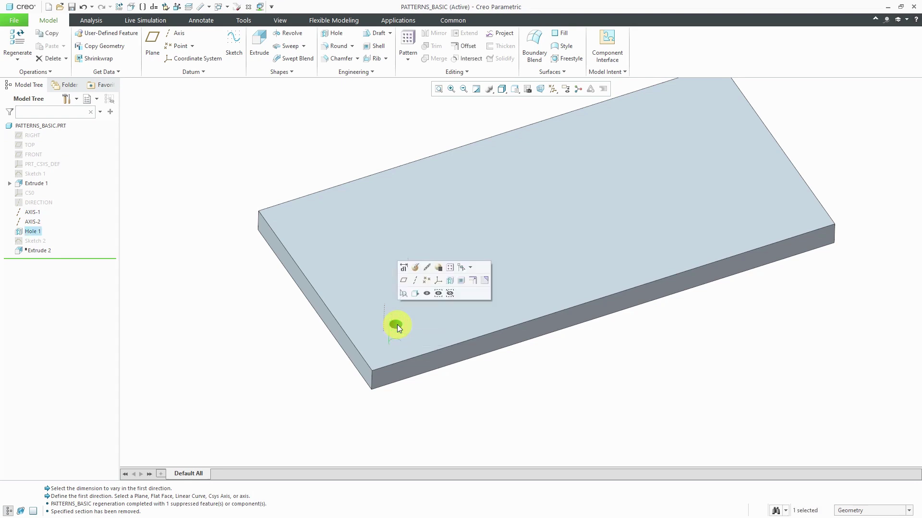
click(451, 270)
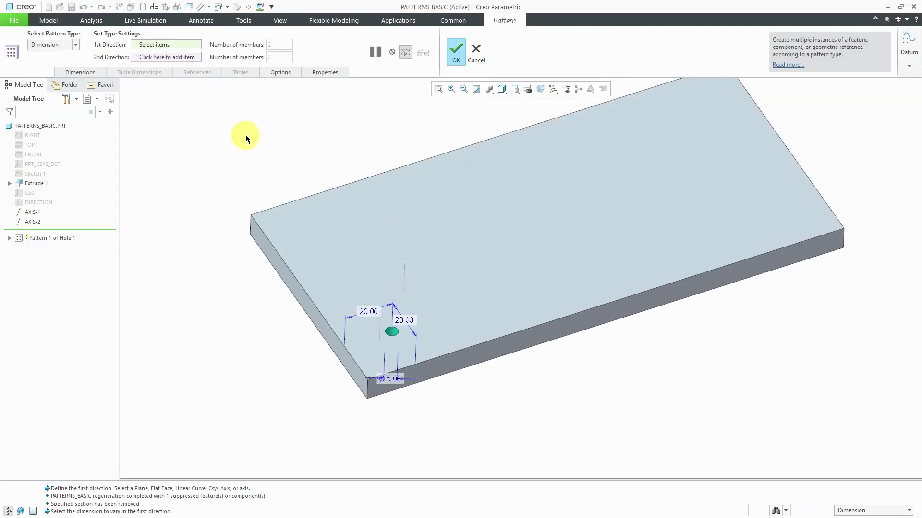
click(75, 45)
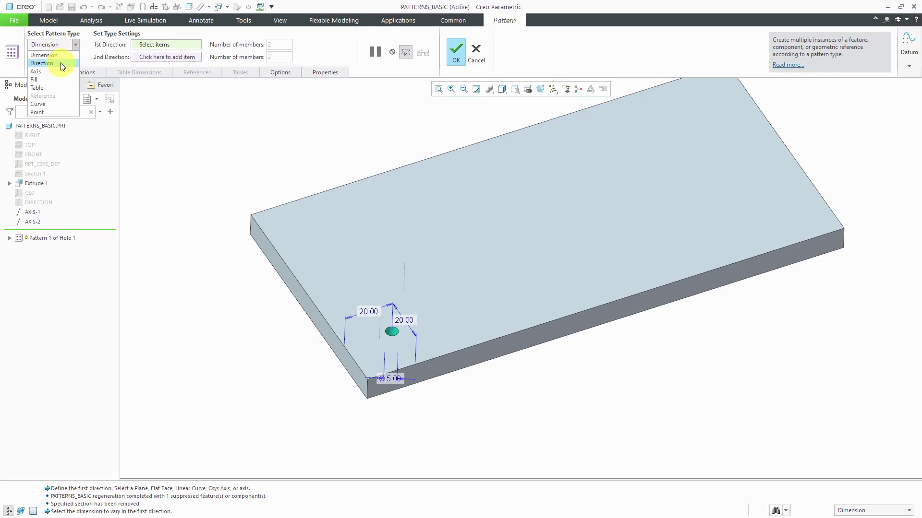
click(61, 63)
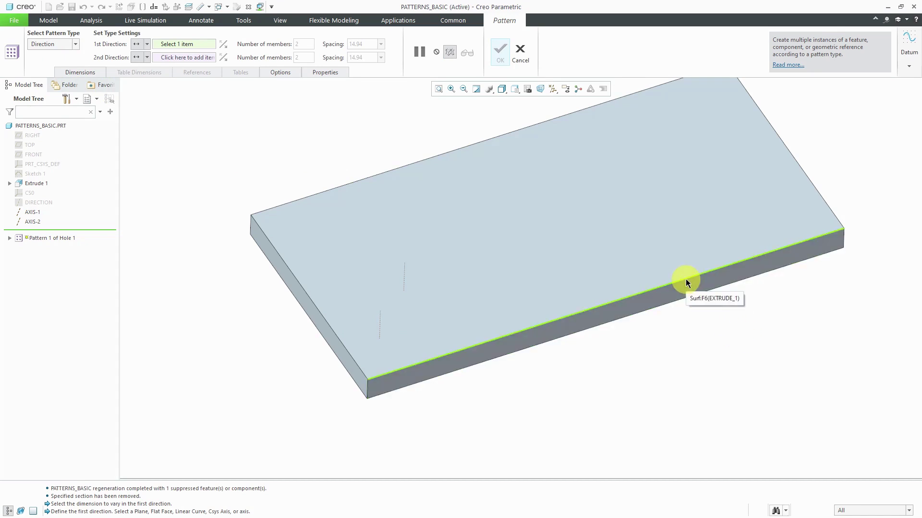
click(686, 280)
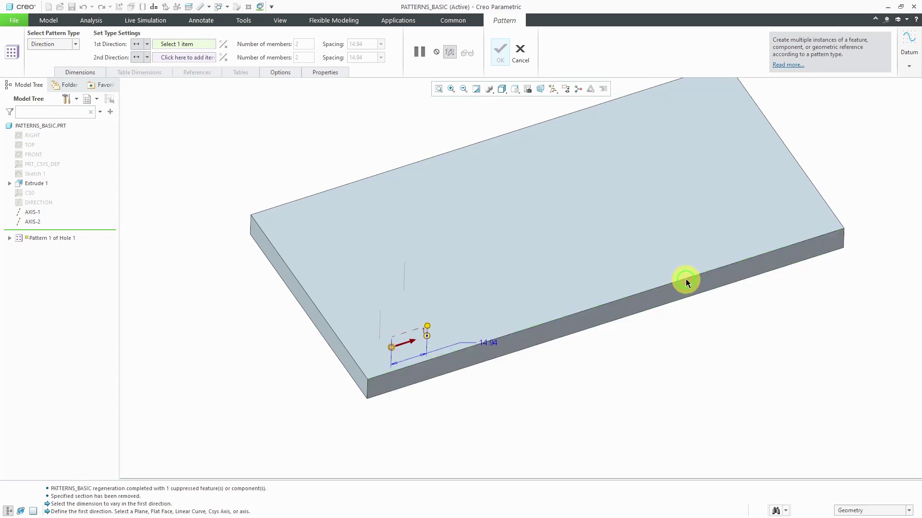
Set the hole pattern's first-direction spacing to 25
drag(422, 325, 449, 319)
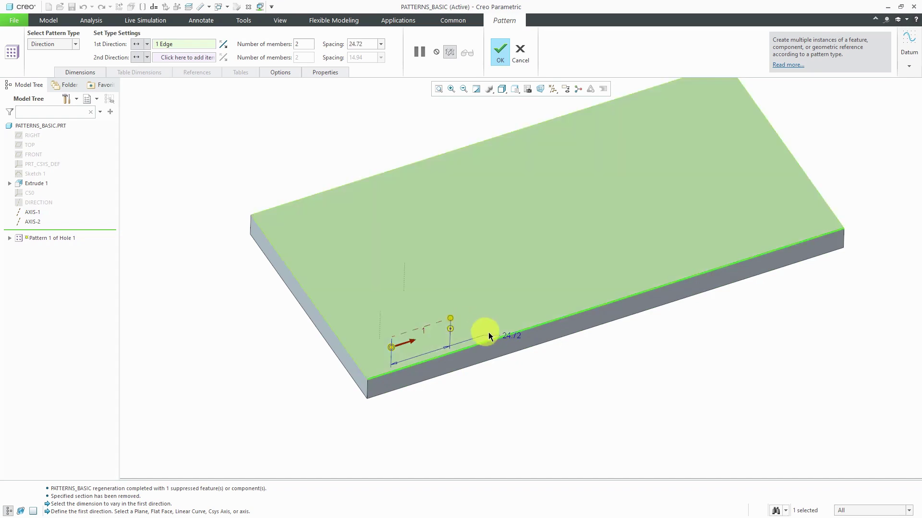
double_click(510, 336)
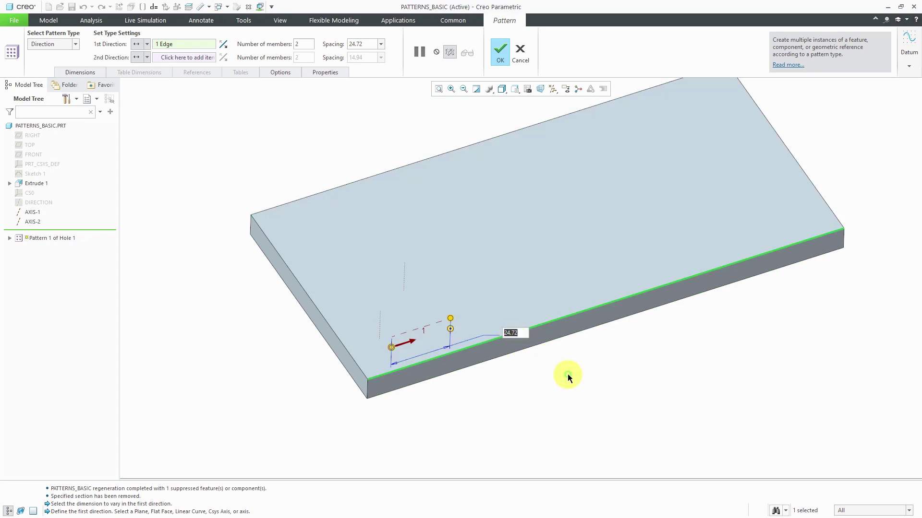
text(25)
key(Return)
click(365, 45)
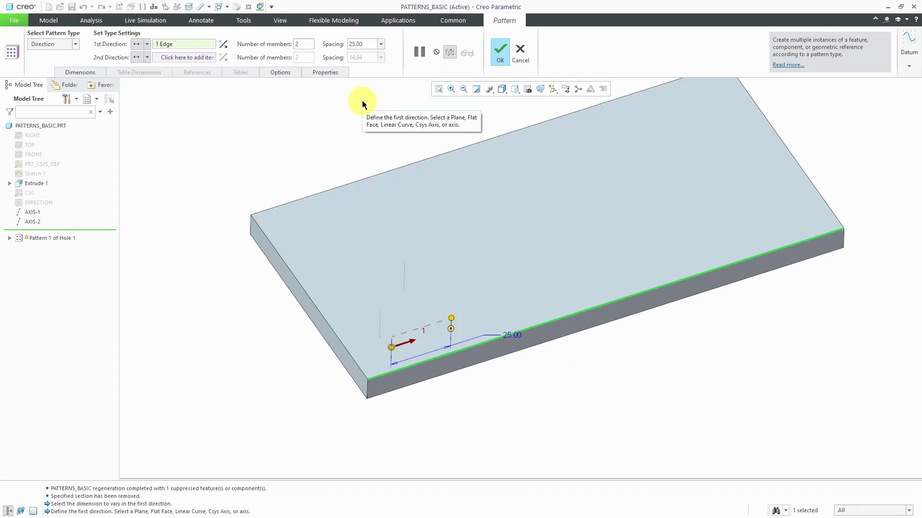
Set the first direction to 5 members, exclude the fourth hole, and complete the pattern
click(304, 44)
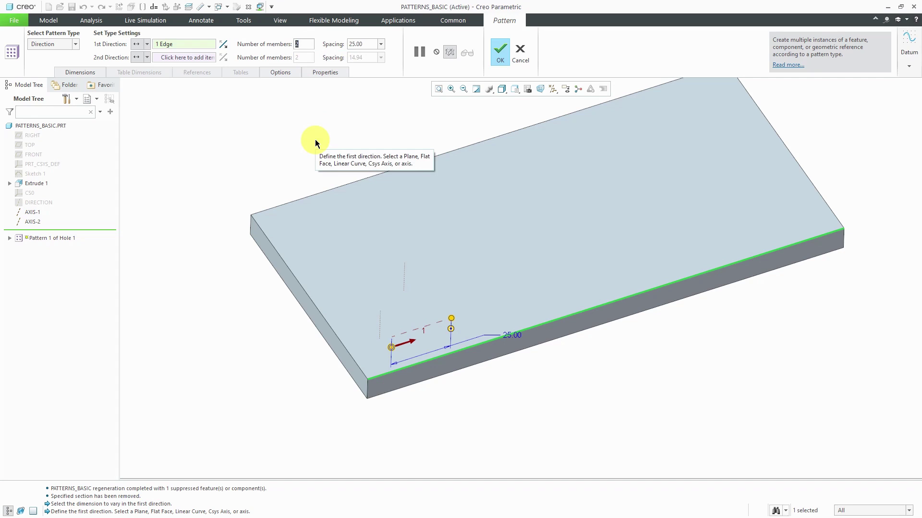
text(5)
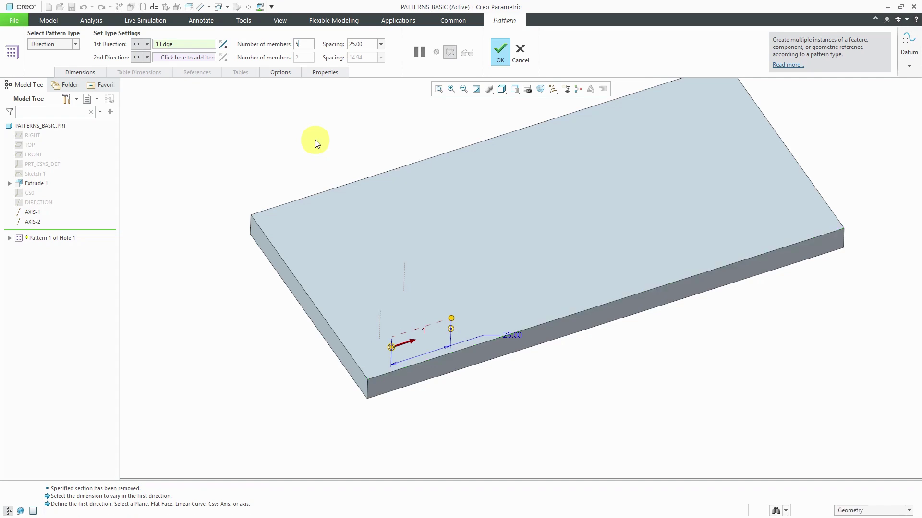
double_click(305, 44)
key(Return)
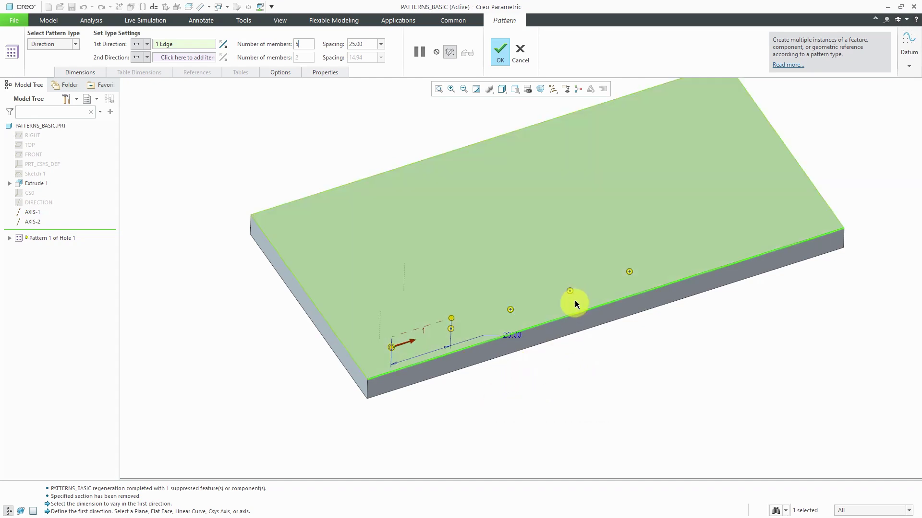
click(570, 291)
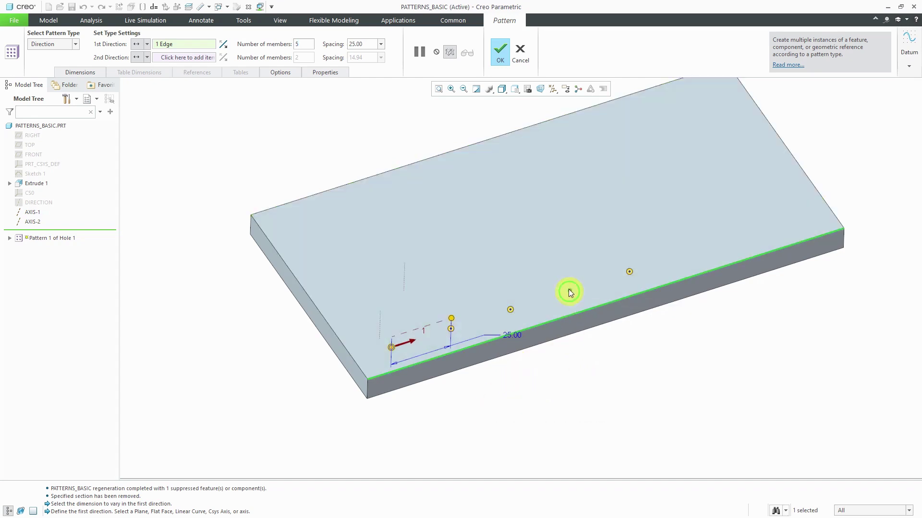
click(499, 51)
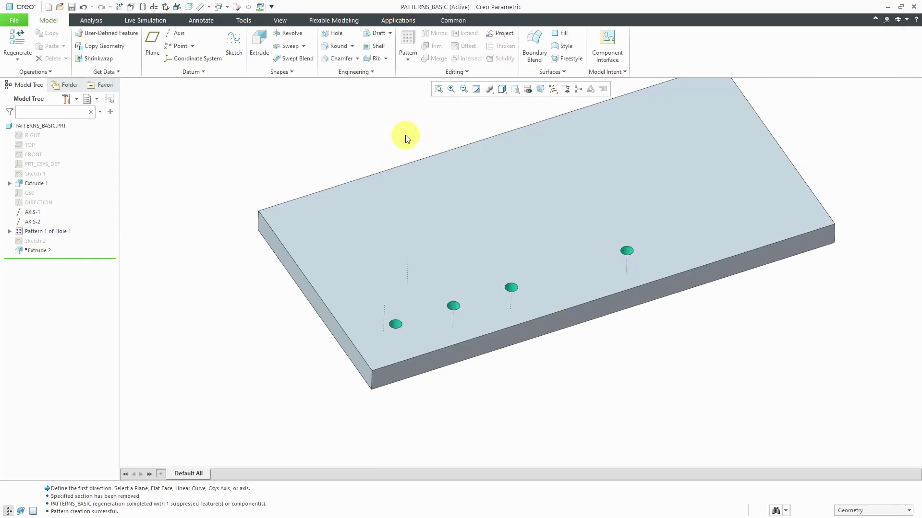
Edit the hole pattern's definition to include the skipped fourth hole again
click(53, 234)
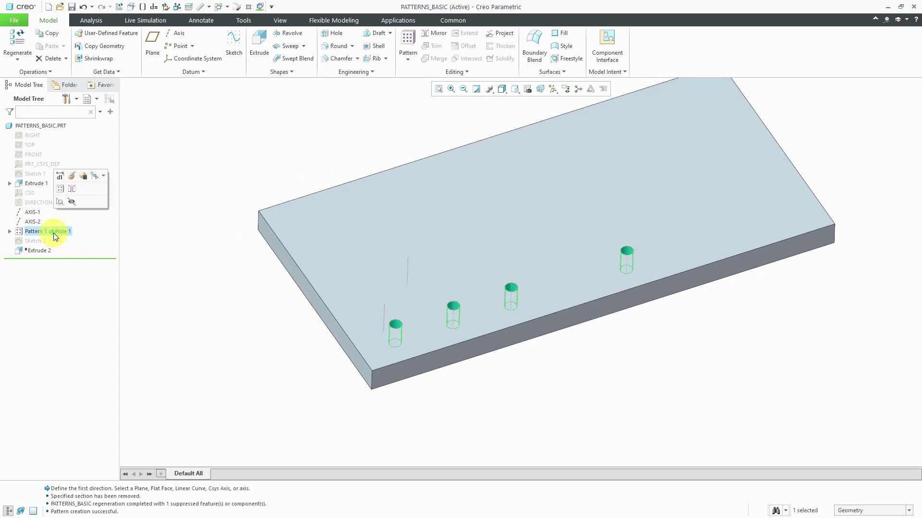
click(72, 180)
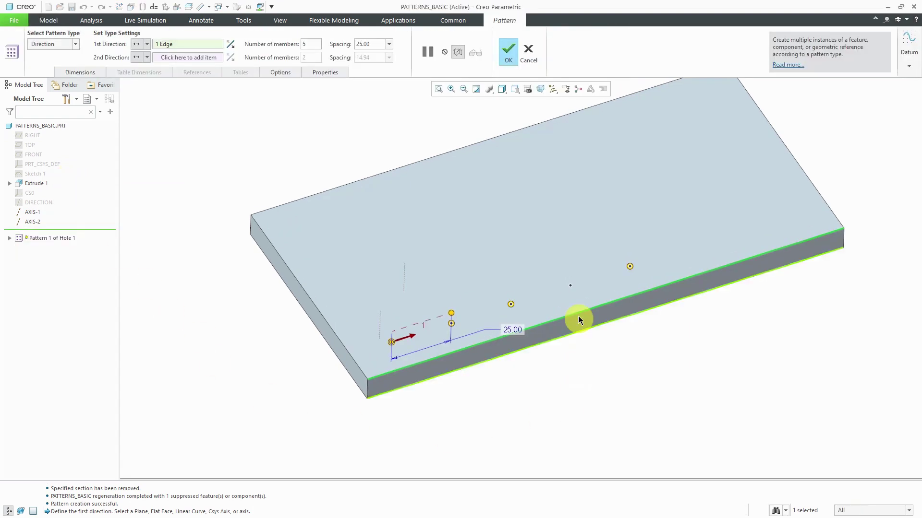
click(571, 286)
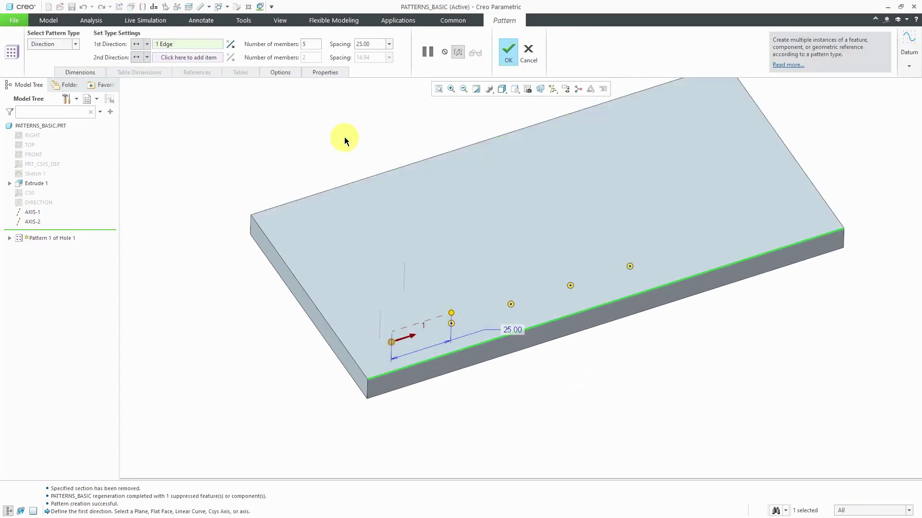
click(507, 54)
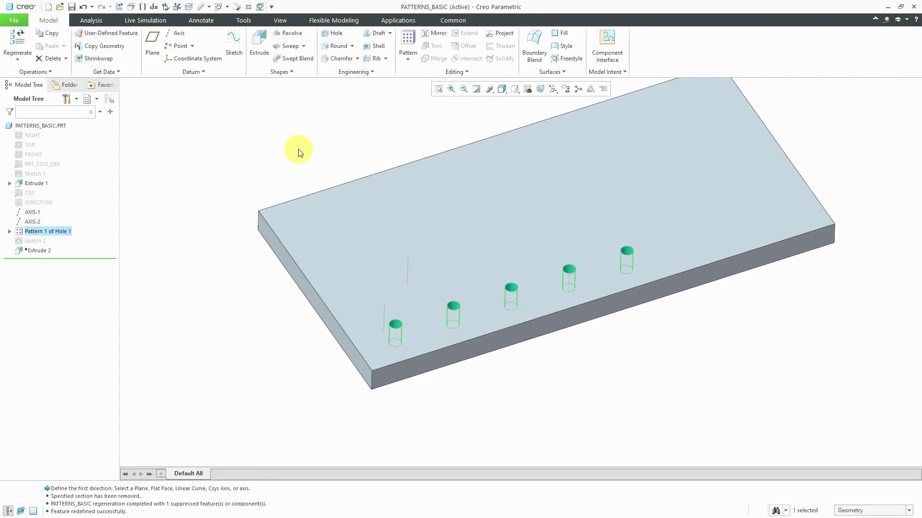
click(299, 149)
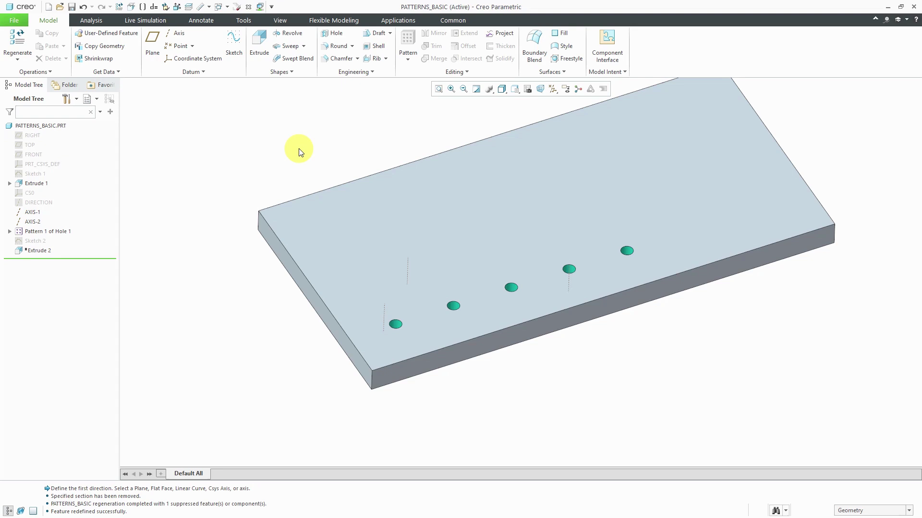
Delete the pattern of Hole 1 while keeping the original hole
click(64, 232)
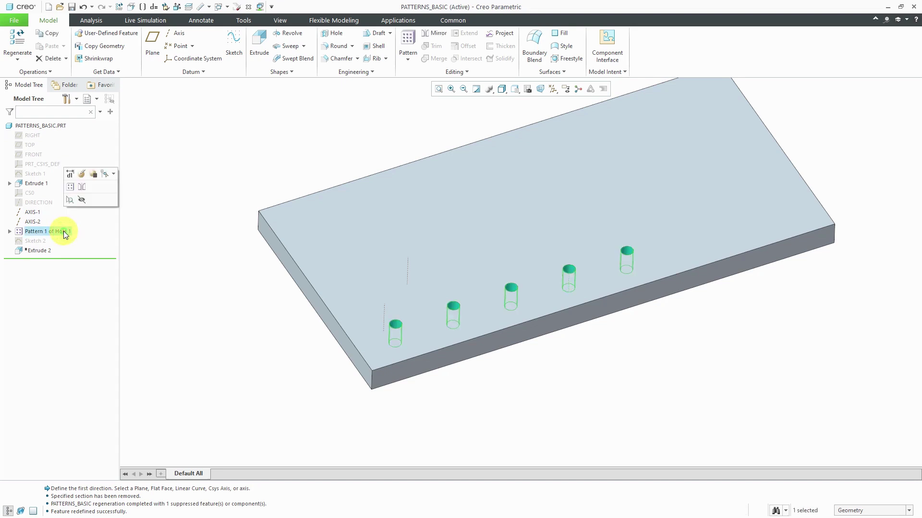
right_click(65, 234)
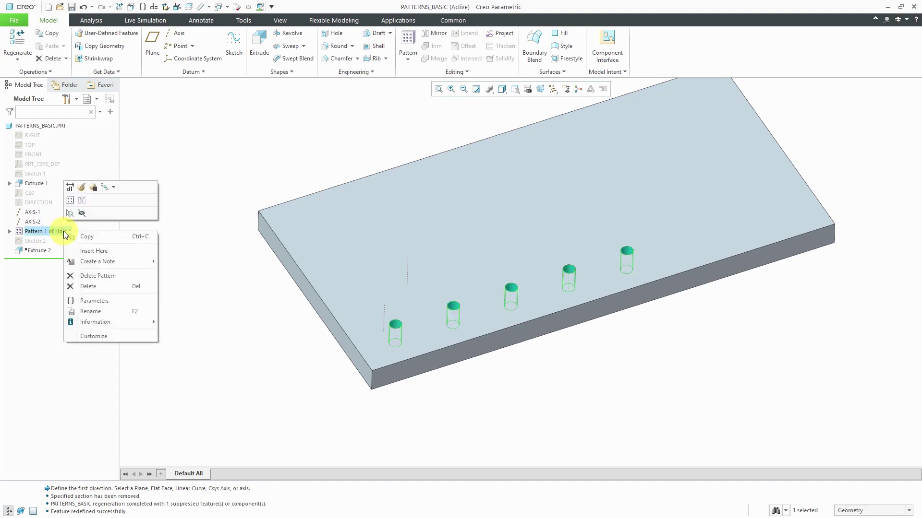
click(110, 278)
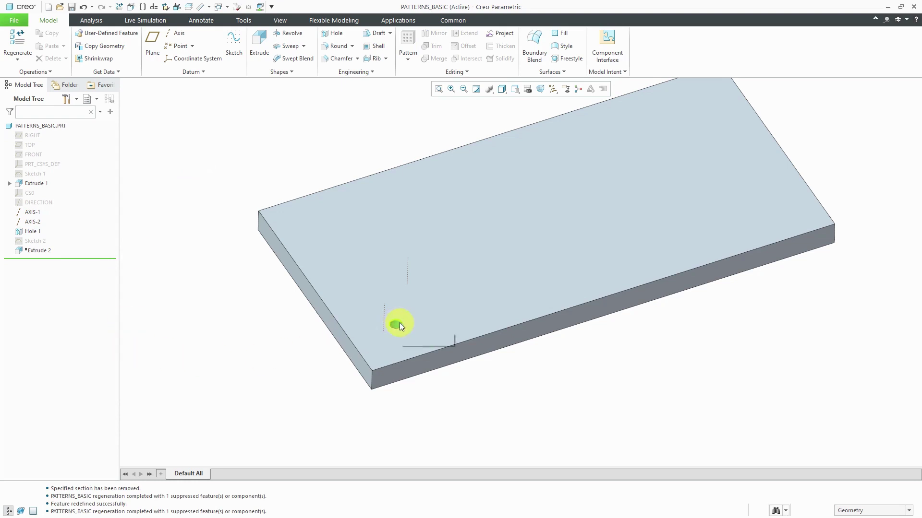
Start a new Direction pattern of the hole using the plate's short end face as the first direction
scroll(396, 327, down, 3)
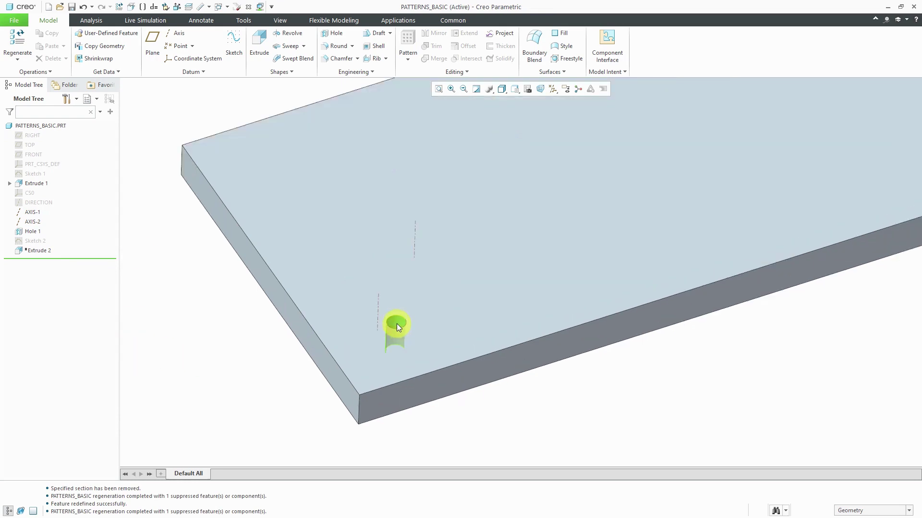
click(396, 324)
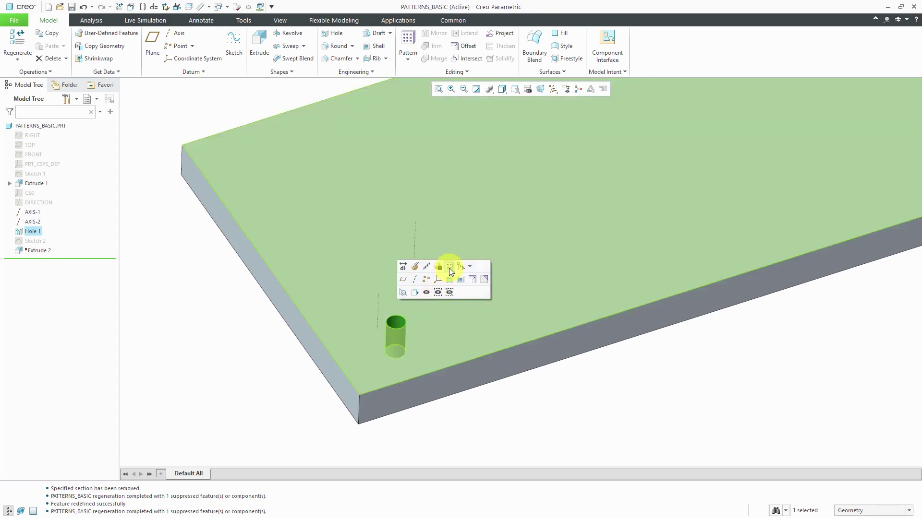
click(449, 268)
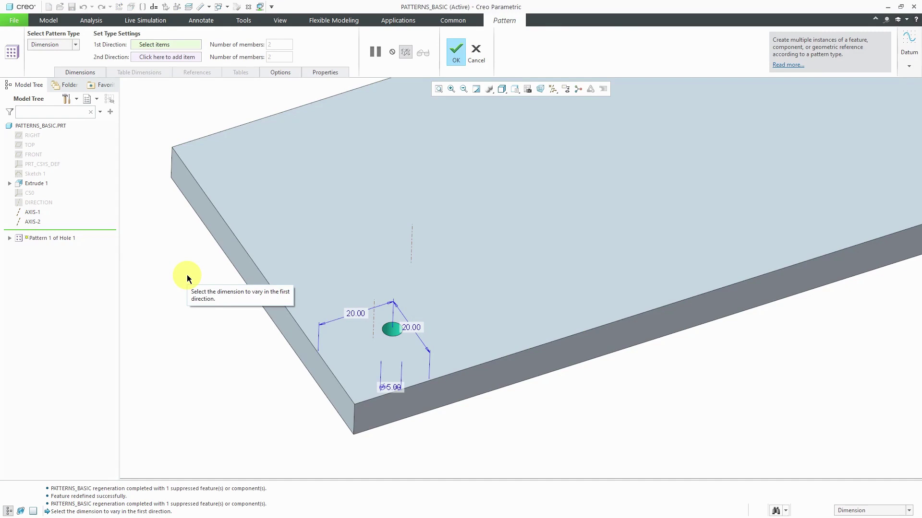
right_click(187, 278)
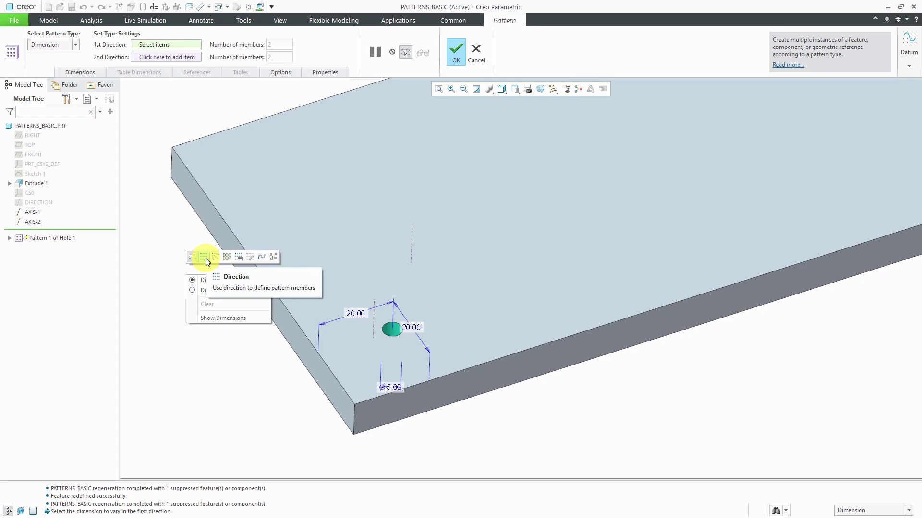
click(206, 258)
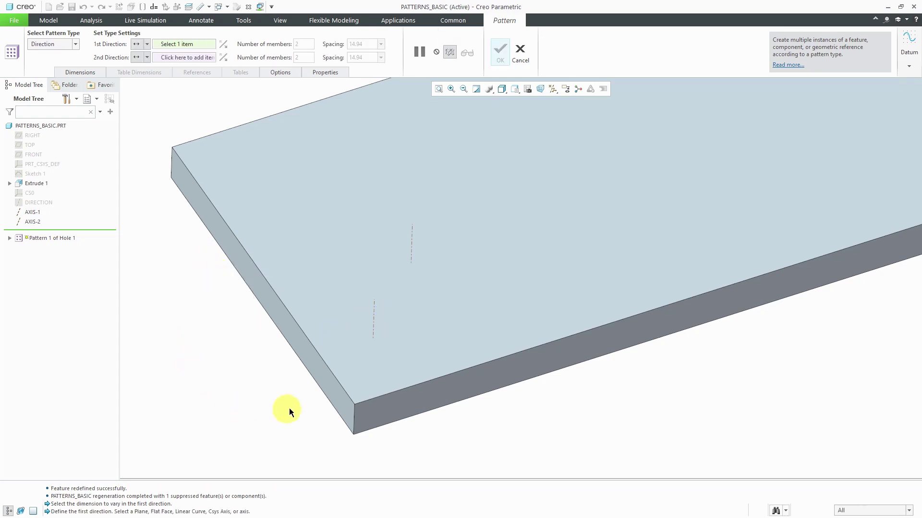
click(328, 389)
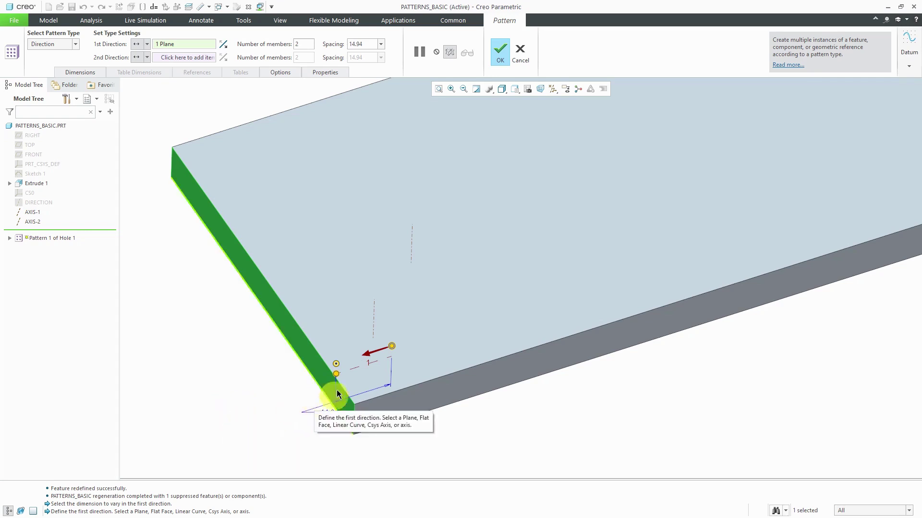
Reverse the pattern direction so it runs inward along the plate and set the spacing to 30
drag(335, 375, 480, 331)
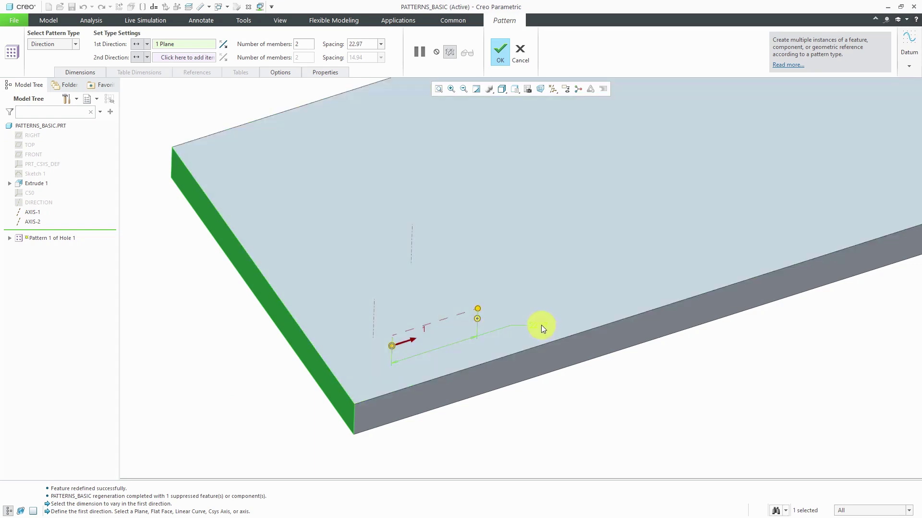
double_click(542, 329)
text(30)
key(Return)
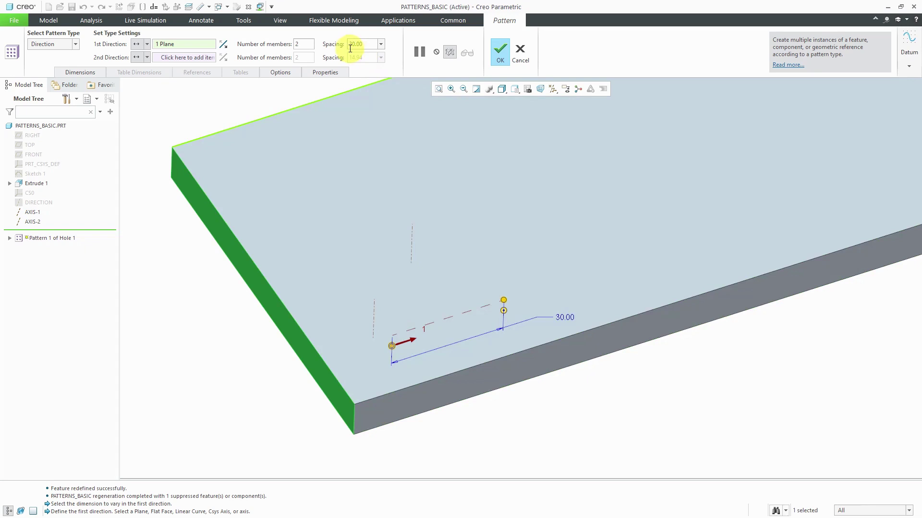
Try 6 members in the first direction, then cancel the pattern
double_click(307, 43)
text(6)
scroll(332, 391, down, 2)
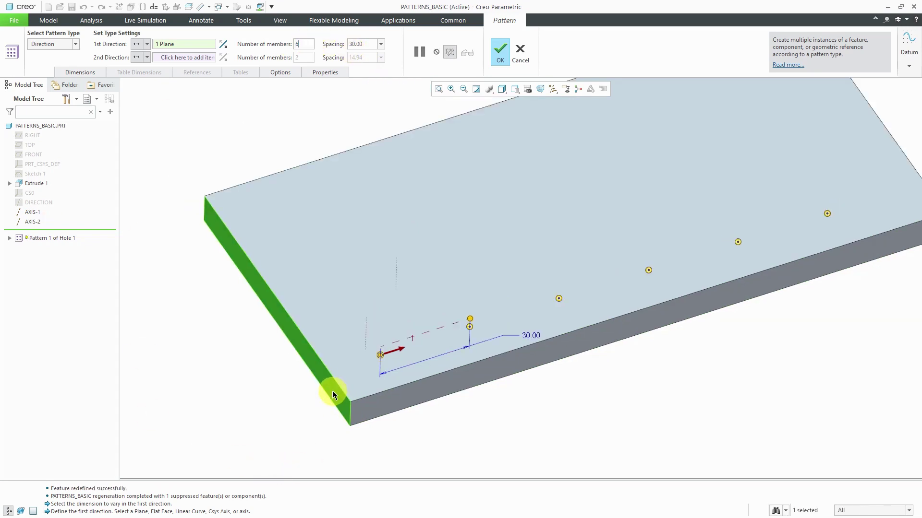
scroll(319, 395, down, 1)
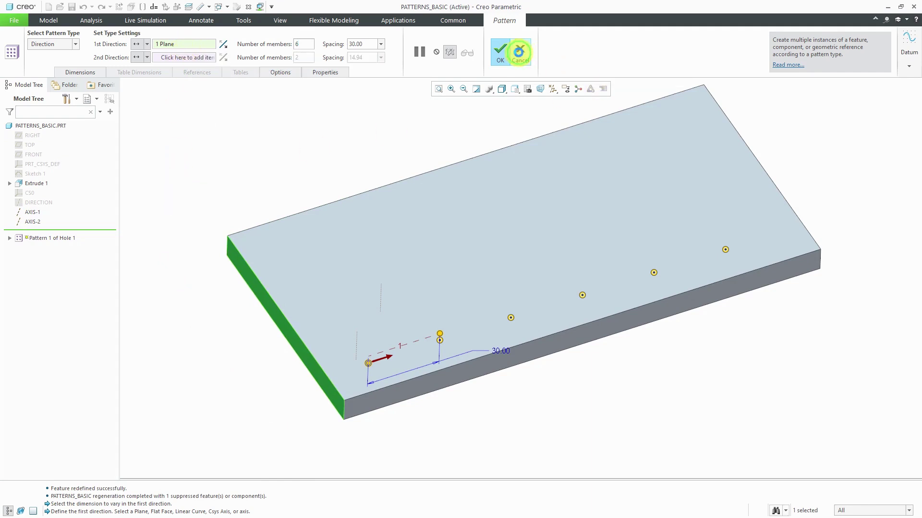
click(521, 51)
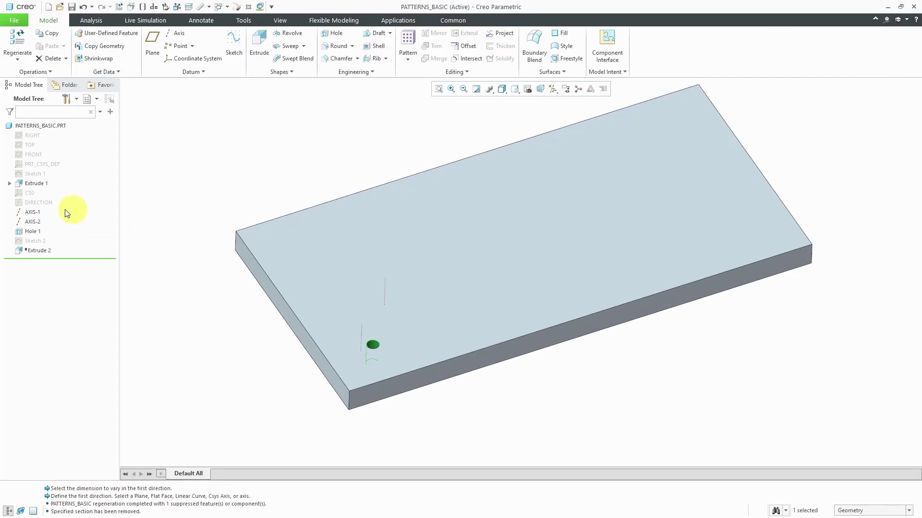
Show the hidden DIRECTION axis running diagonally across the plate
click(38, 202)
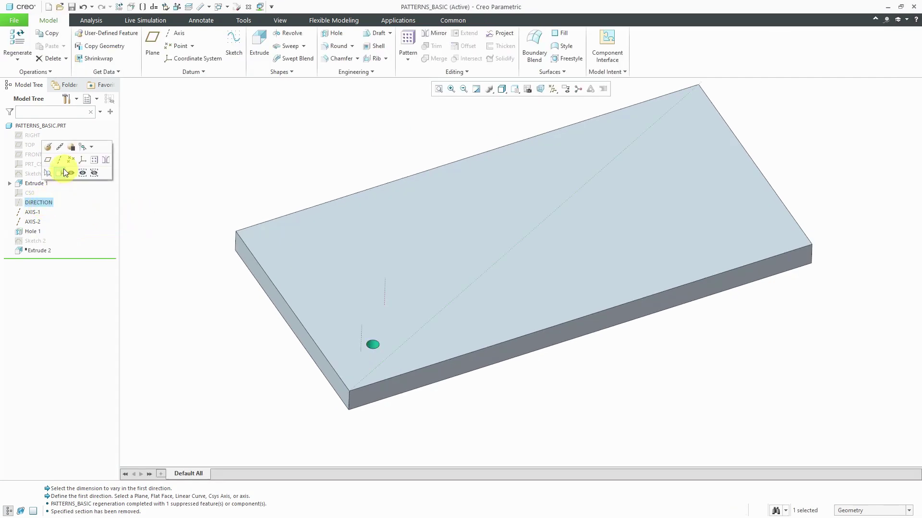
click(233, 147)
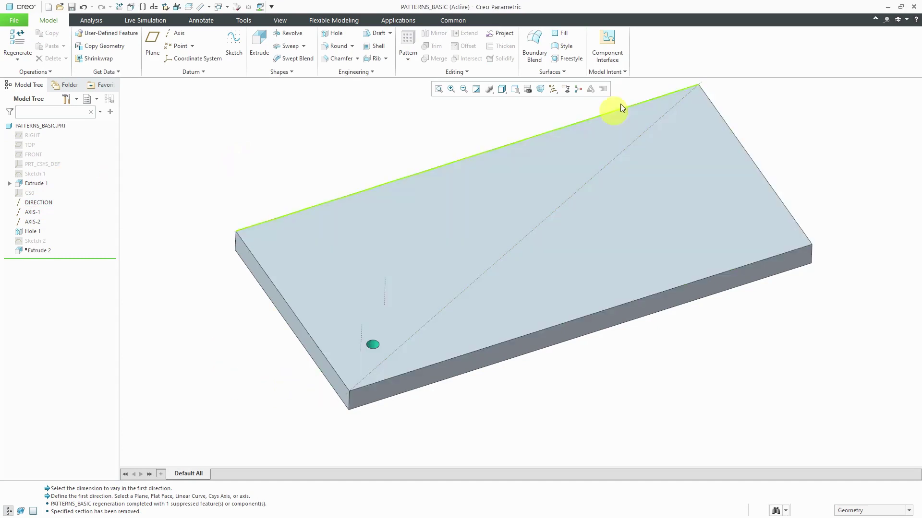
scroll(379, 336, up, 2)
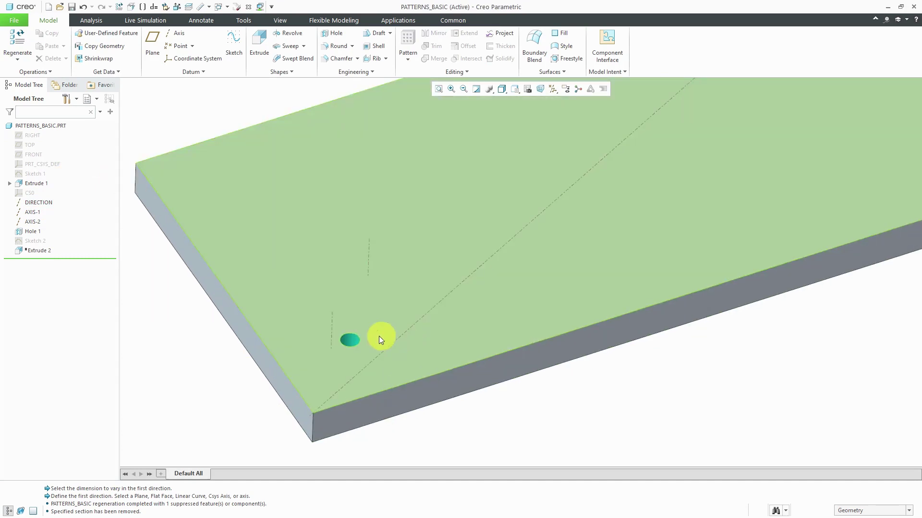
Start a Direction pattern of the hole using the diagonal DIRECTION axis as the first direction
click(354, 341)
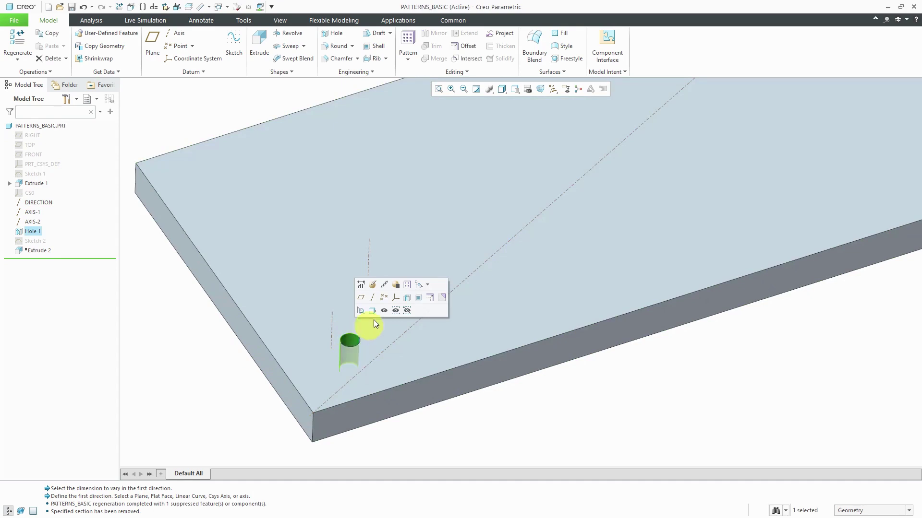
click(408, 287)
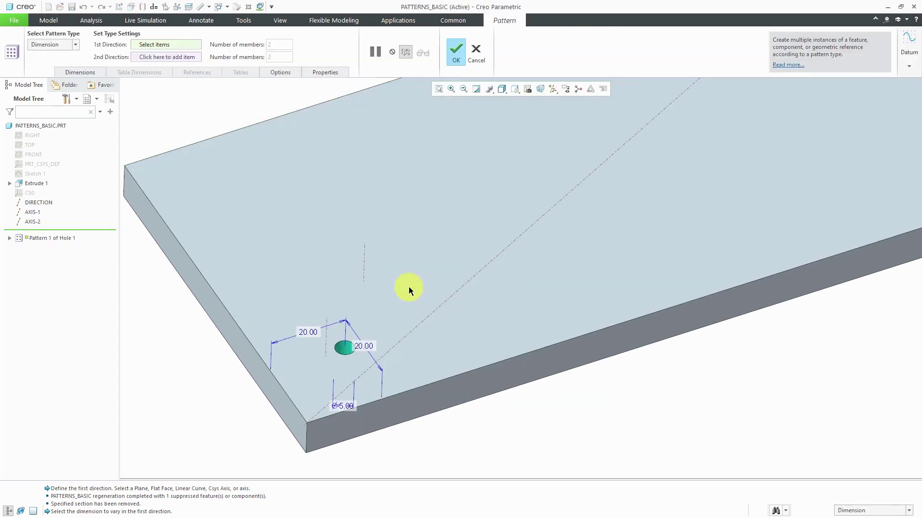
right_click(408, 287)
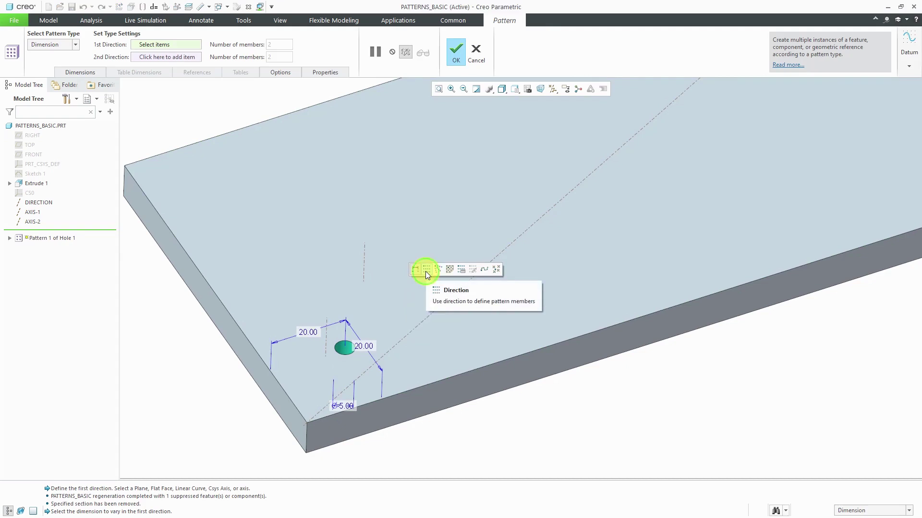
click(425, 272)
click(471, 276)
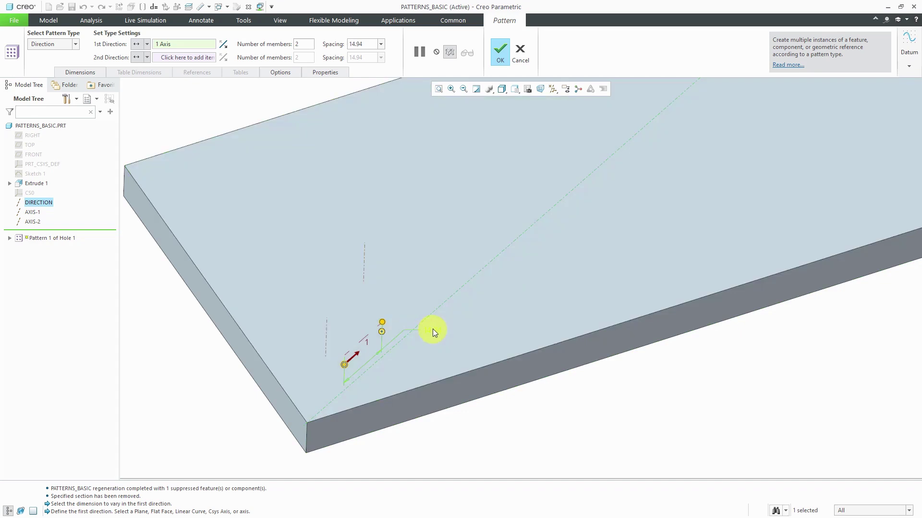
Set the spacing along the diagonal axis to 20 and the number of first-direction members to 8
double_click(432, 328)
text(20)
key(Return)
scroll(428, 370, down, 4)
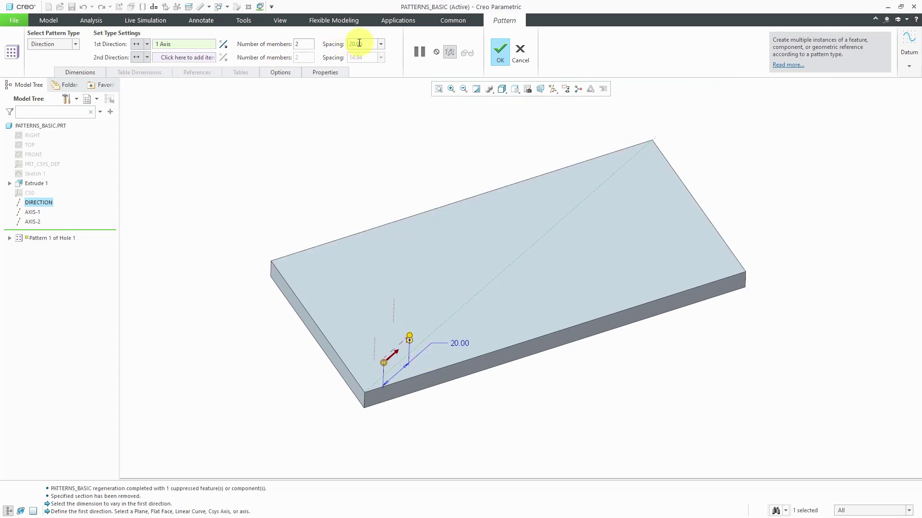
double_click(304, 43)
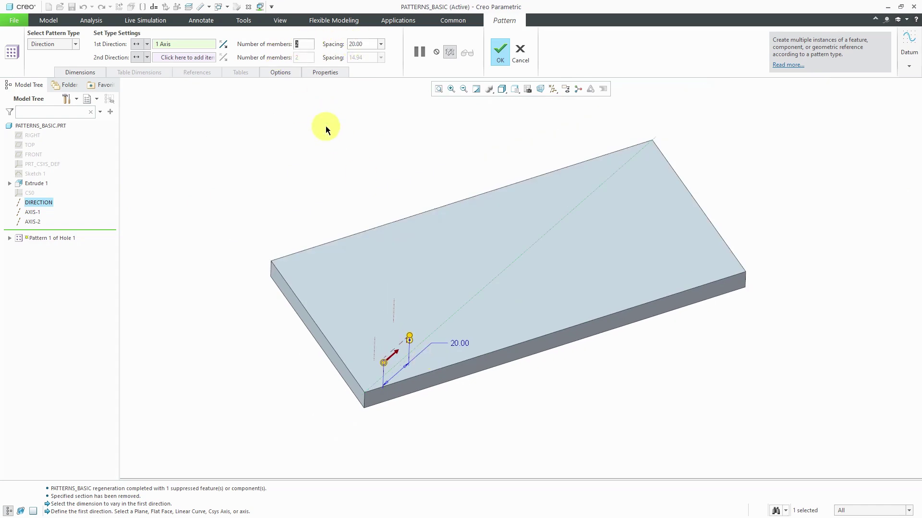
text(8)
key(Return)
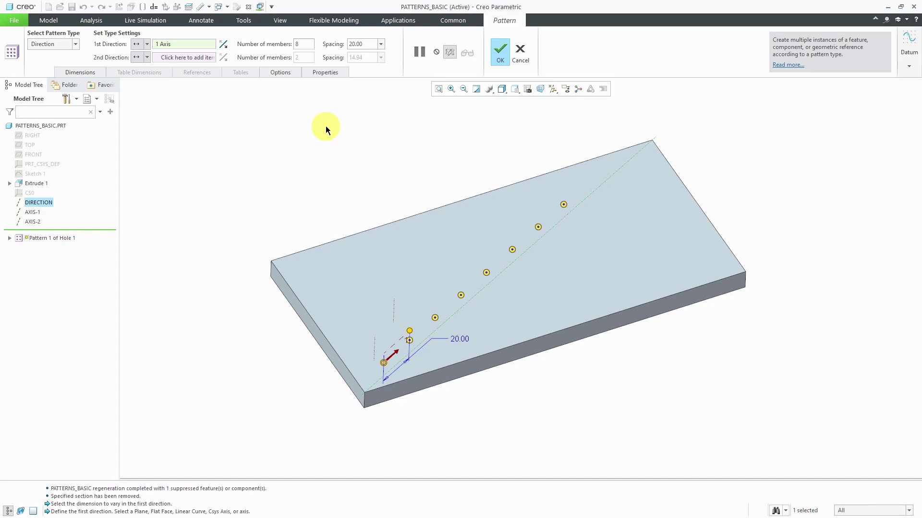
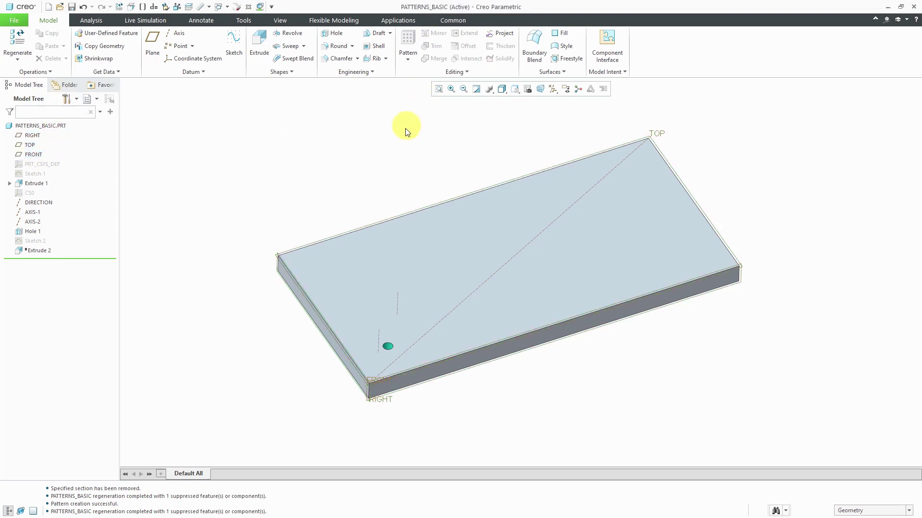
Start a new Direction pattern of the hole using the FRONT datum plane as the first direction
scroll(382, 333, up, 5)
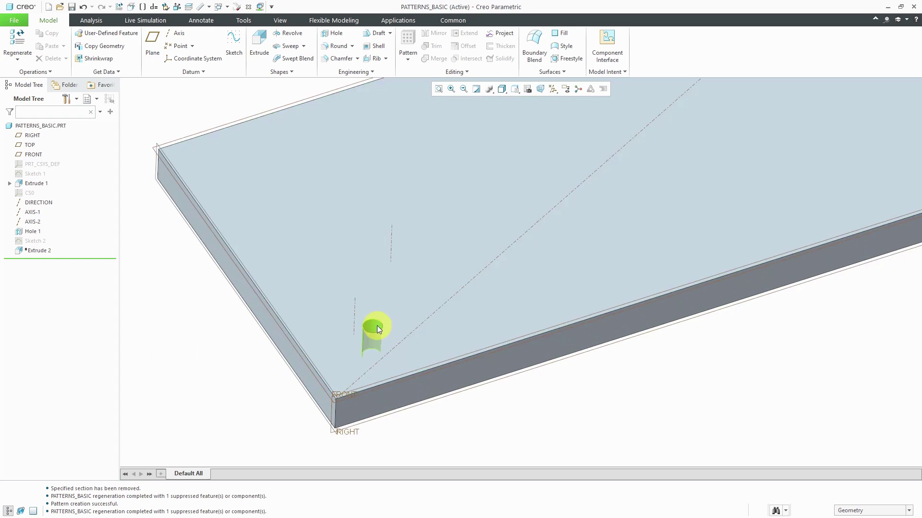
click(376, 326)
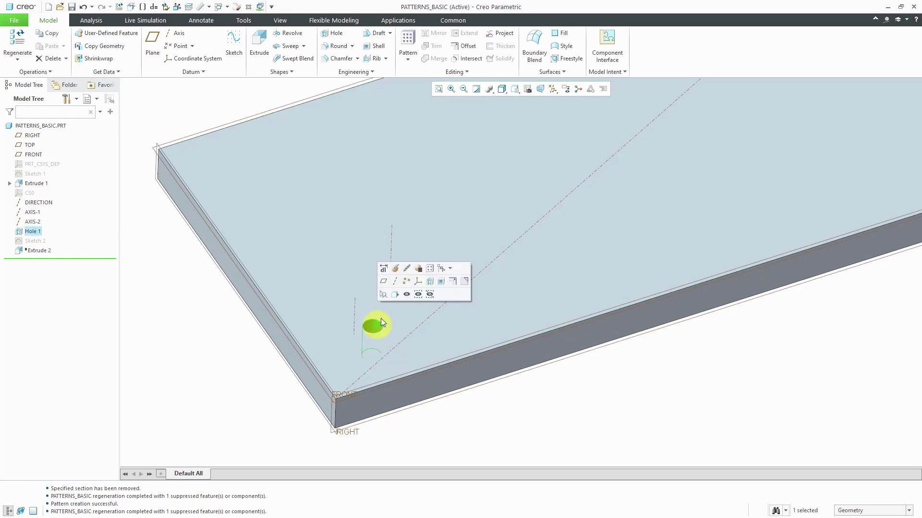
click(430, 272)
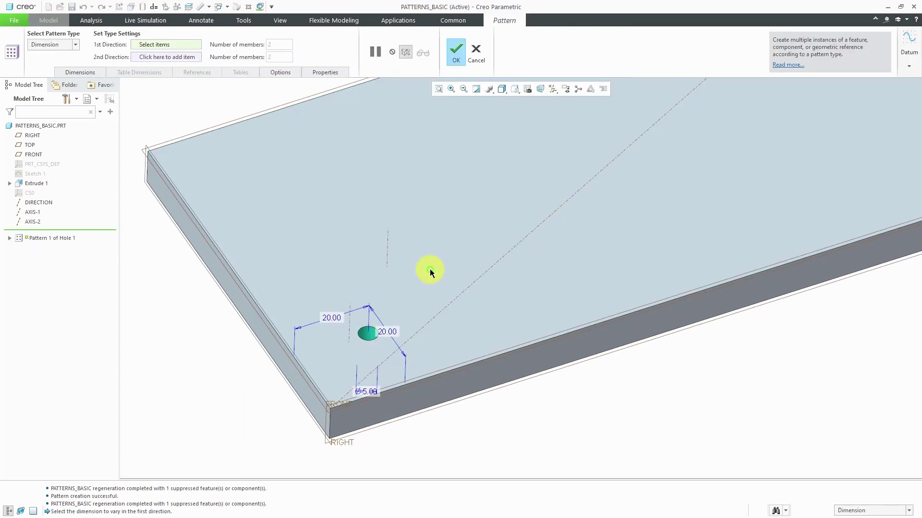
right_click(296, 178)
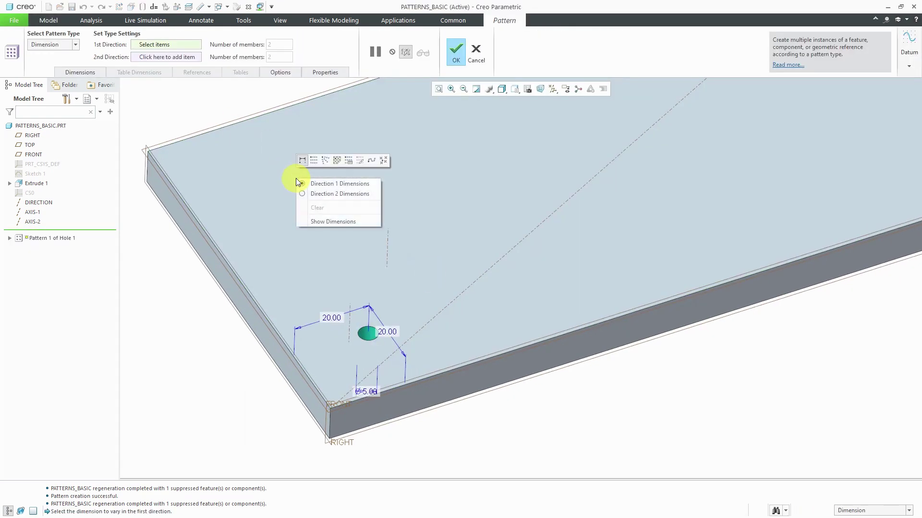
click(314, 160)
scroll(373, 313, down, 3)
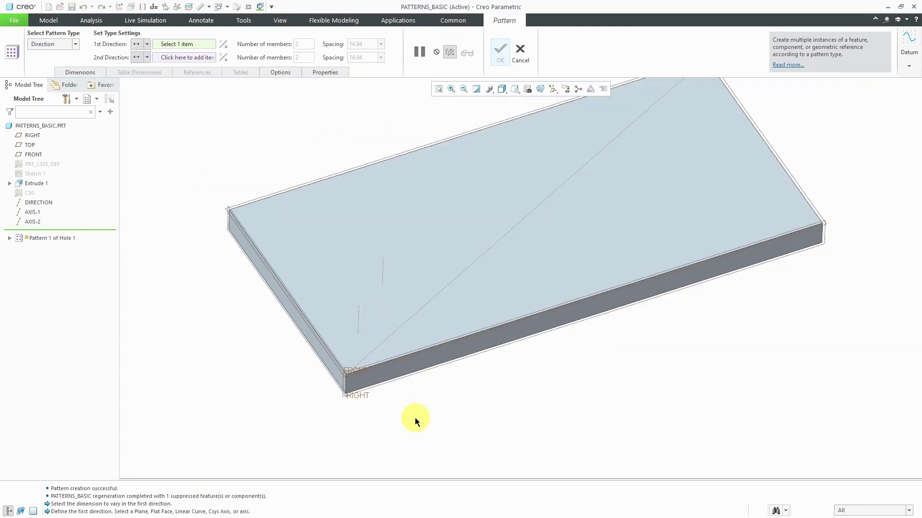
click(339, 396)
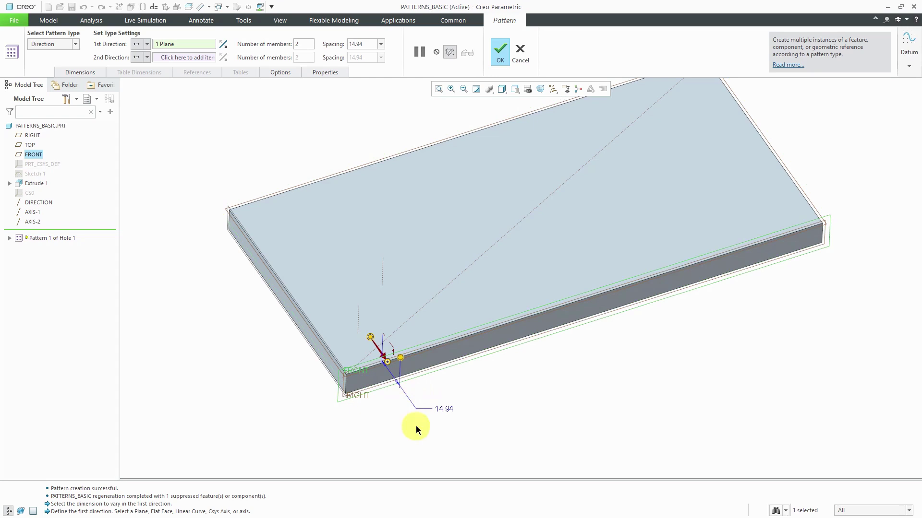
Flip the pattern inward across the plate, away from the FRONT plane, and set its spacing to 20
middle_drag(376, 385, 373, 405)
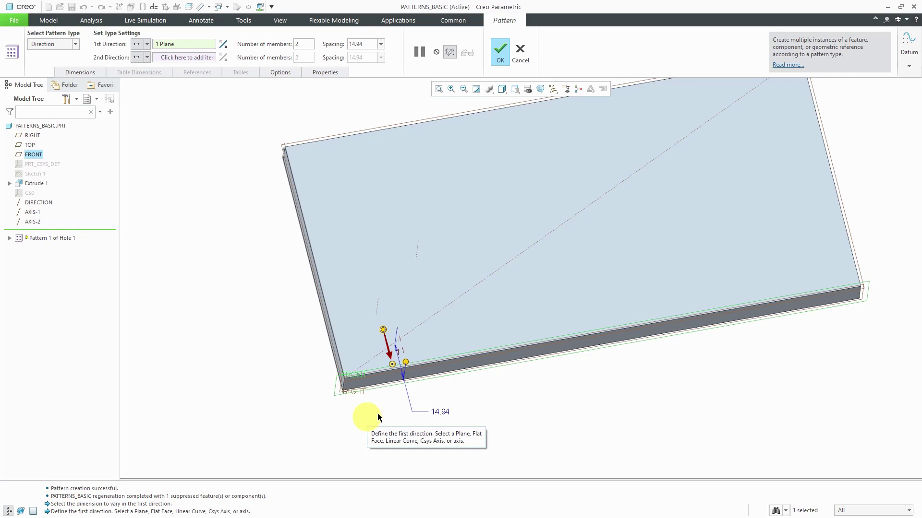
drag(405, 361, 391, 280)
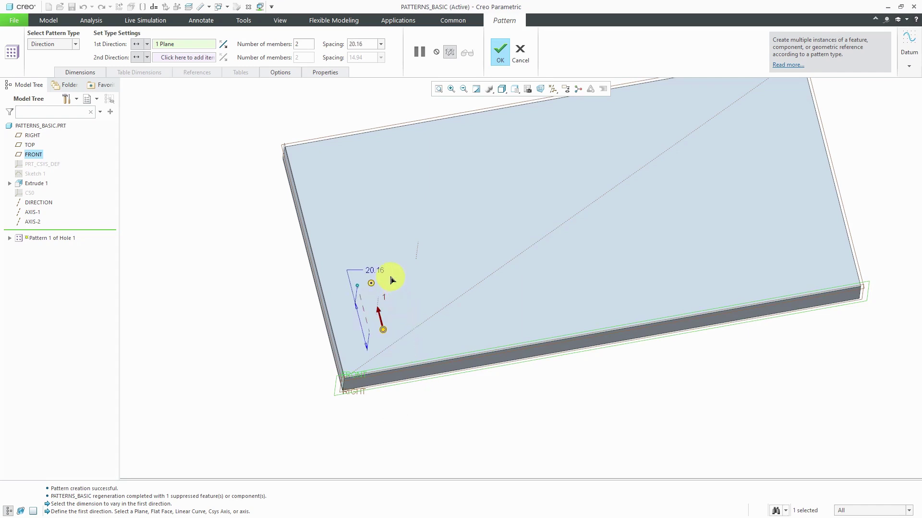
double_click(381, 272)
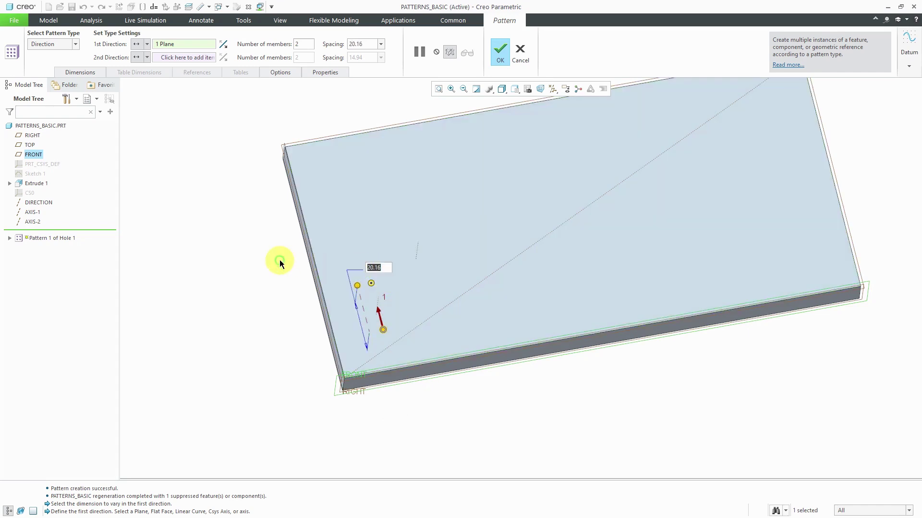
text(20)
key(Return)
Set the number of first-direction members to 4 and complete the hole pattern
double_click(298, 44)
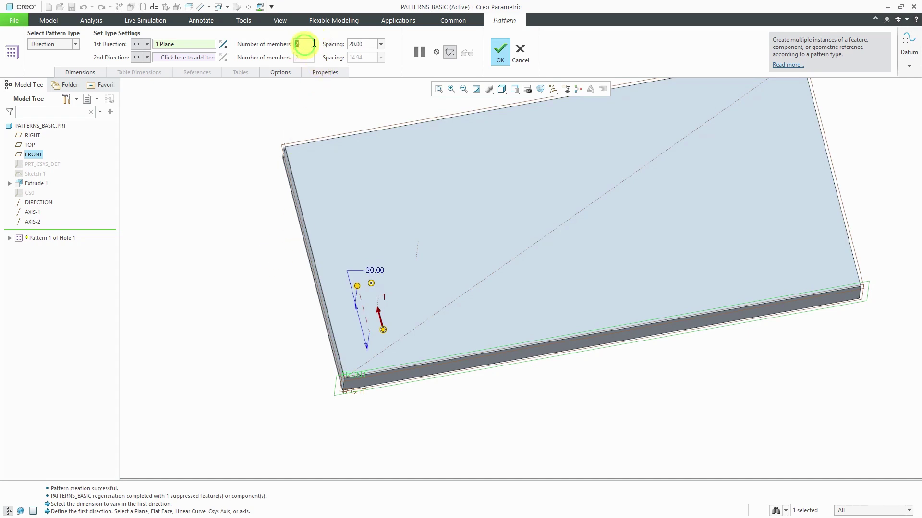
text(4)
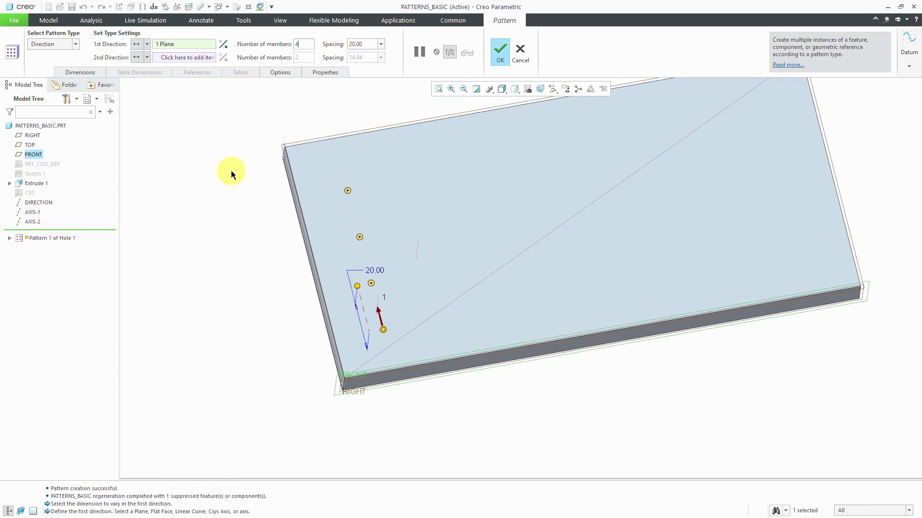
key(Return)
click(504, 51)
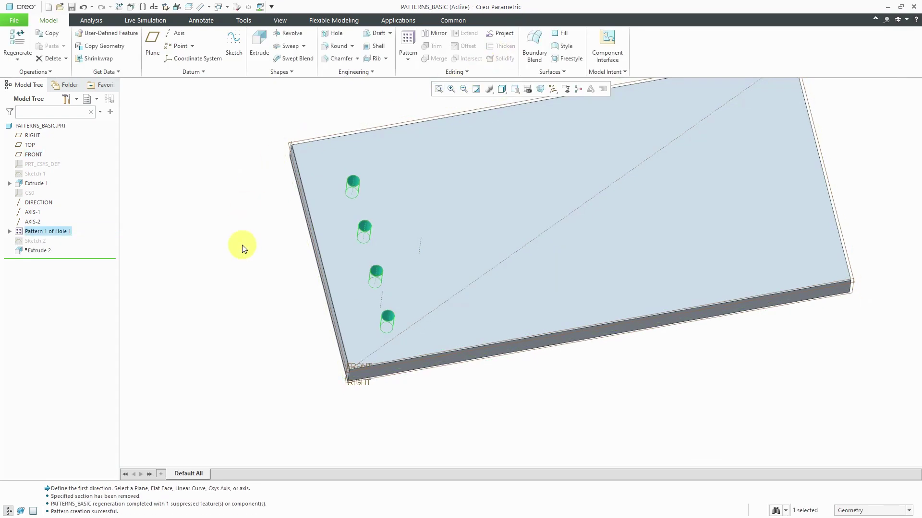
Hide the DIRECTION axis and turn off the display of datum planes
mouse_move(319, 294)
middle_down()
mouse_move(305, 282)
mouse_move(321, 285)
middle_up()
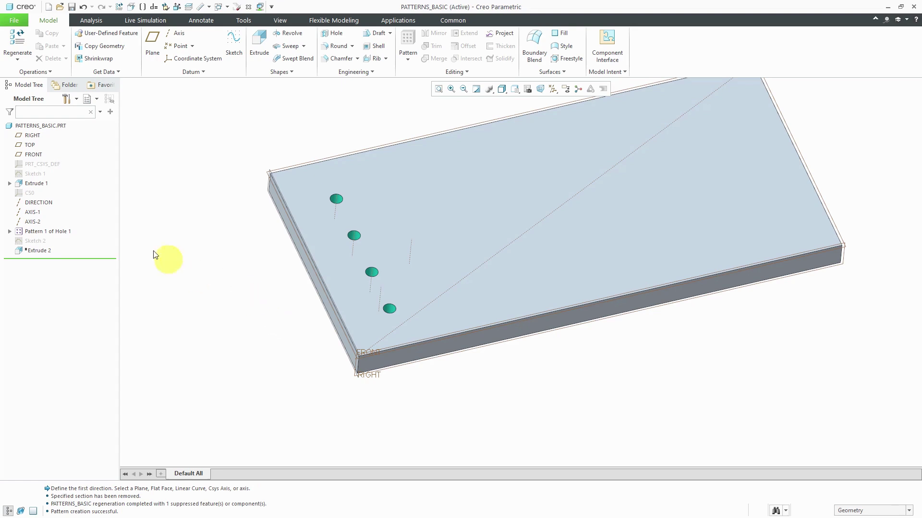
click(38, 205)
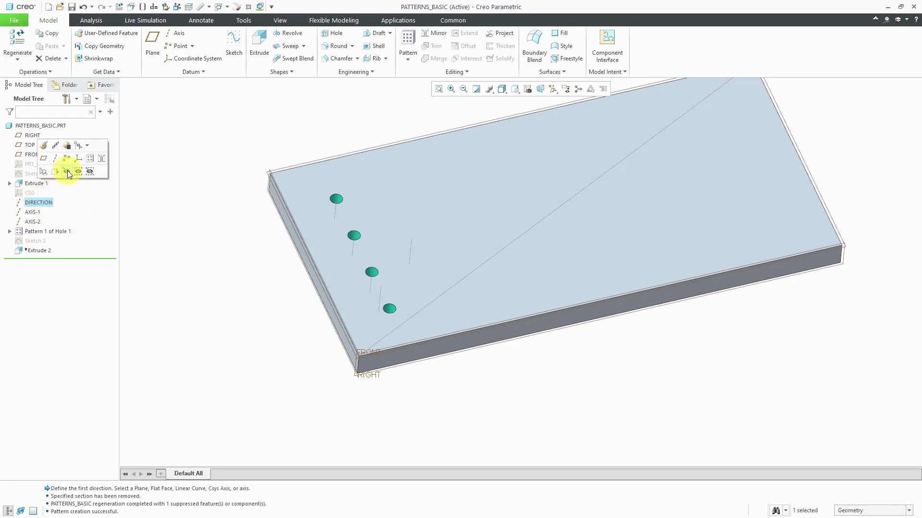
click(68, 170)
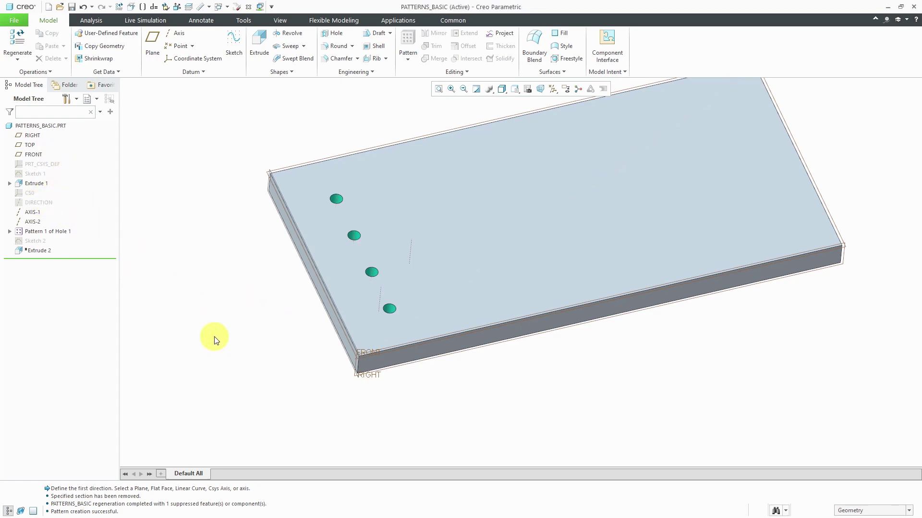
click(551, 91)
click(569, 143)
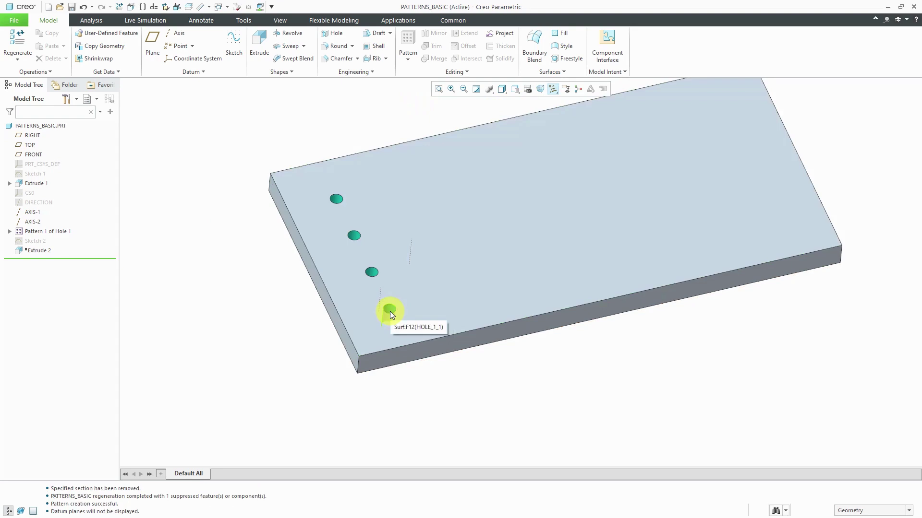
Edit the definition of the hole pattern, changing its first direction to Rotation about AXIS-1
click(60, 231)
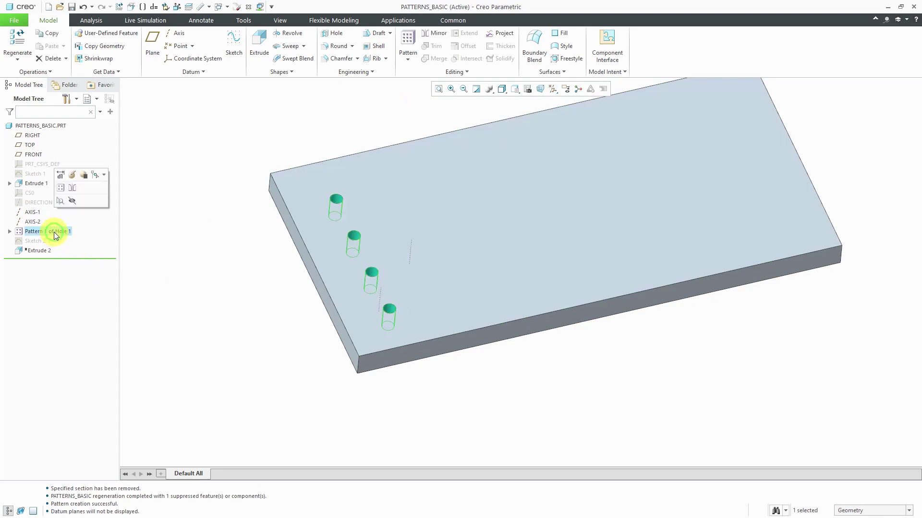
click(72, 187)
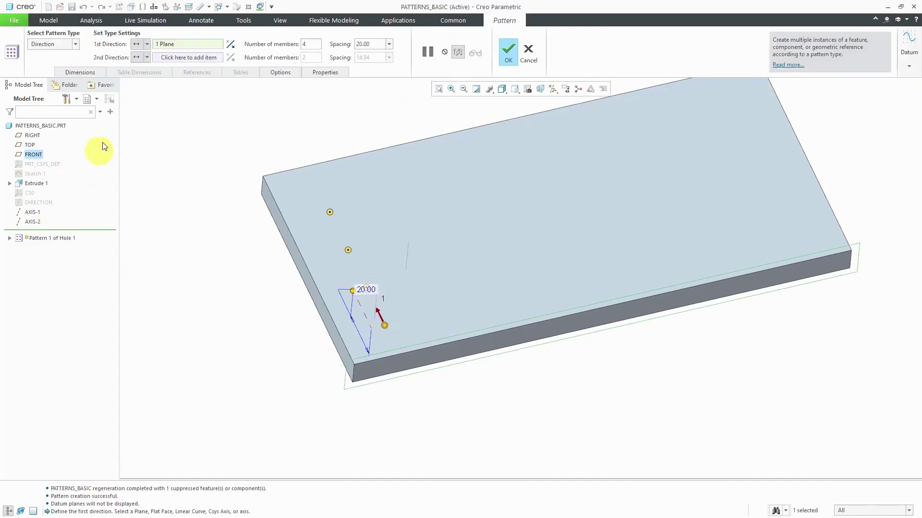
click(146, 44)
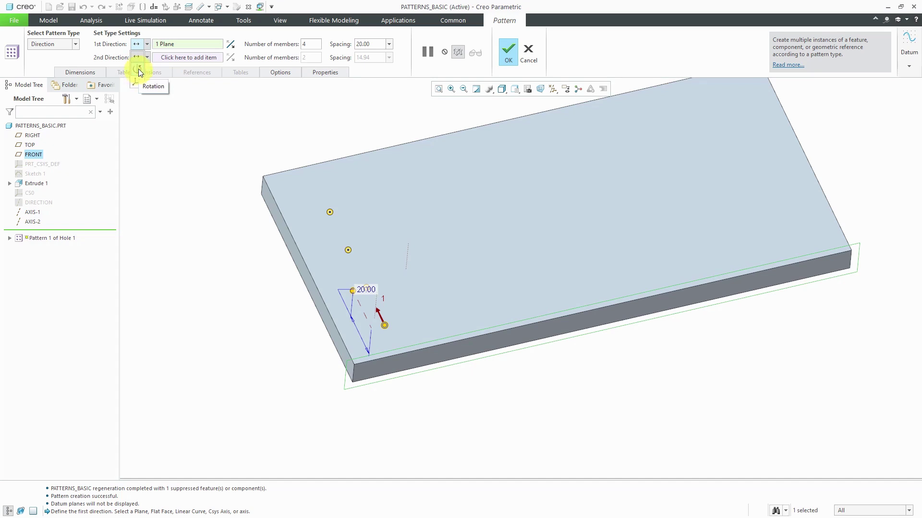
click(138, 68)
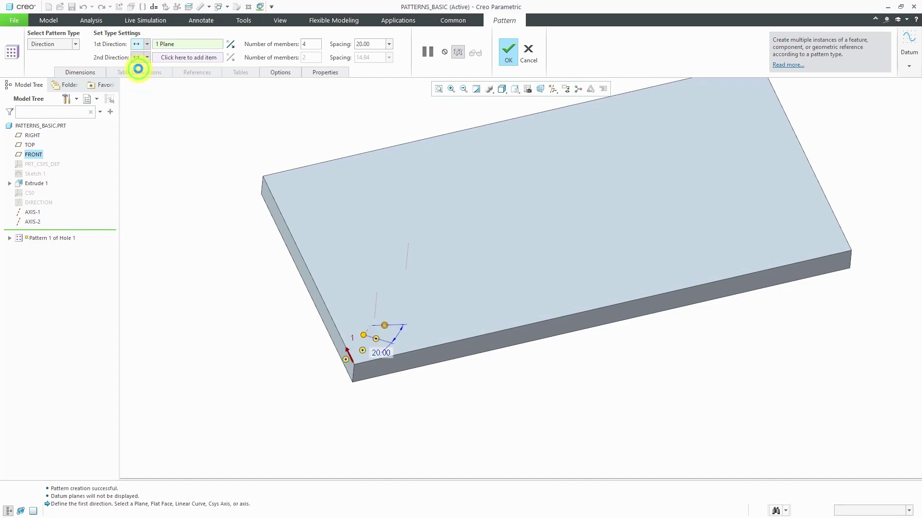
click(377, 301)
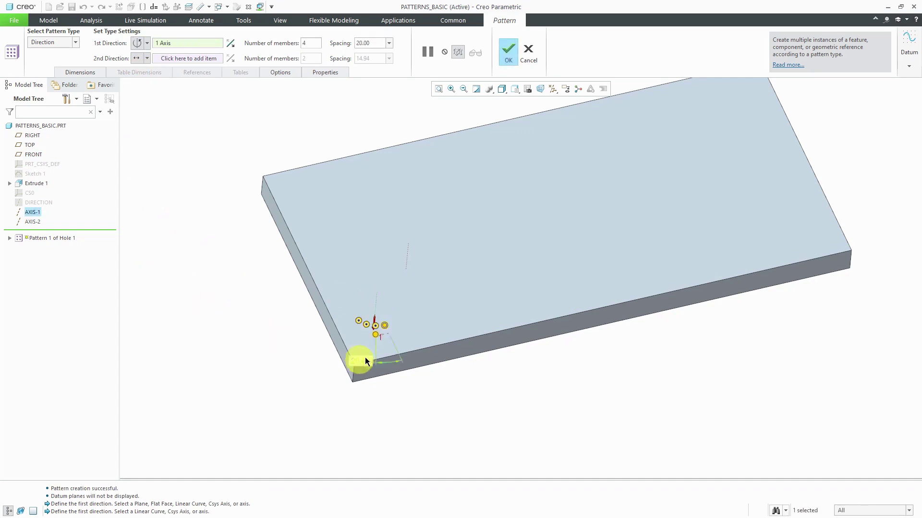
Reverse the rotation of the pattern around AXIS-1 and set the angular spacing to 60
scroll(403, 336, down, 4)
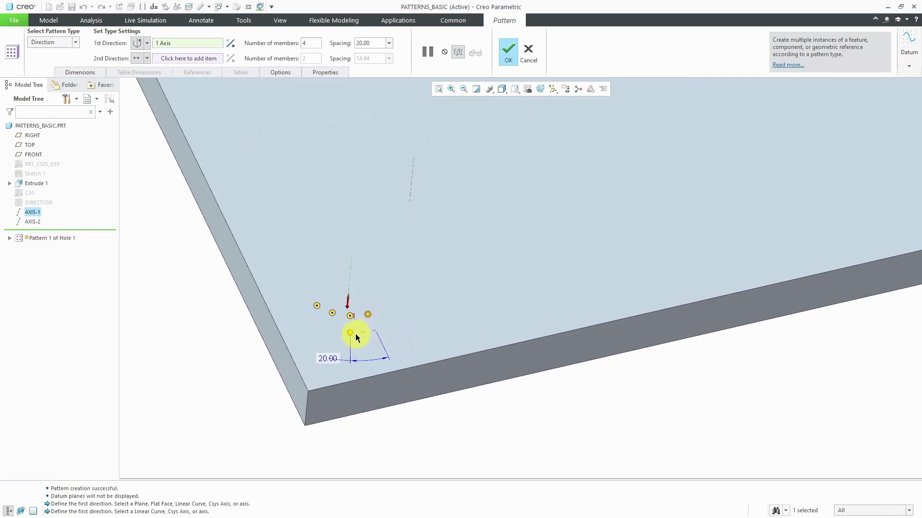
drag(350, 332, 423, 282)
text(60)
key(Return)
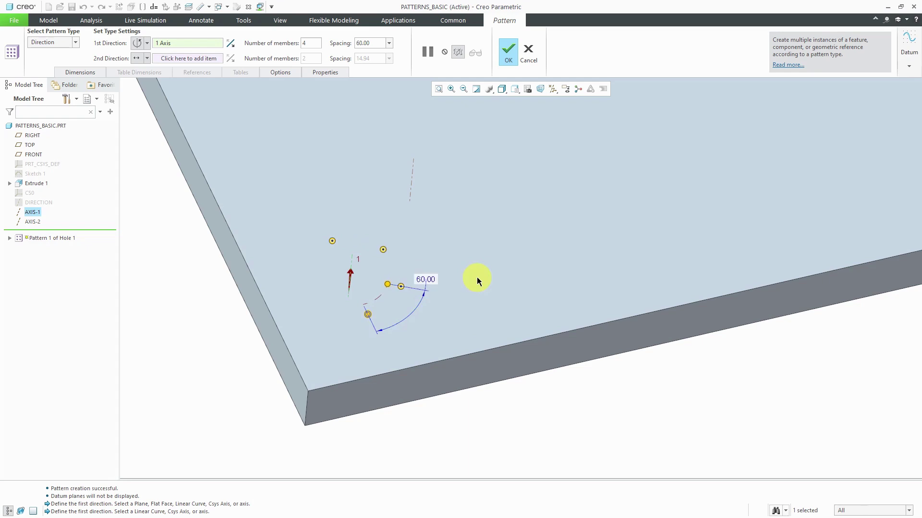
Set the number of members around AXIS-1 to 6 and complete the redefined pattern
double_click(316, 43)
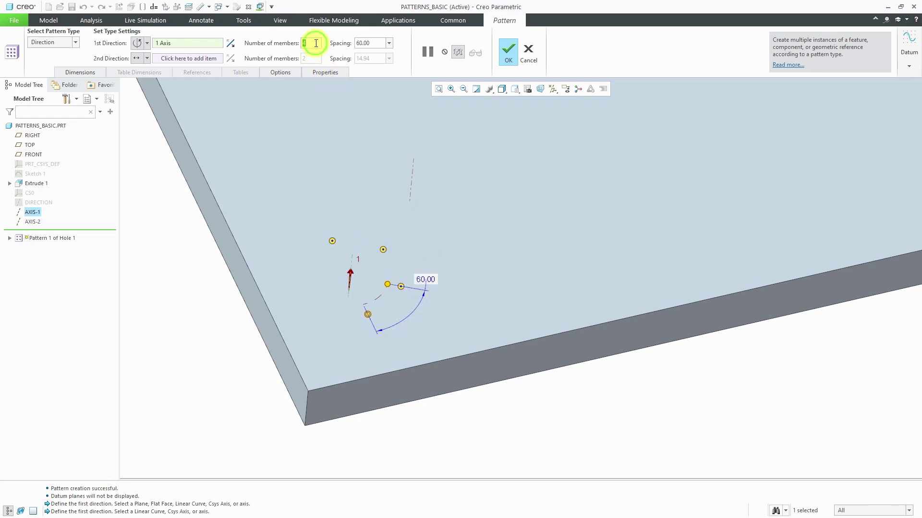
text(6)
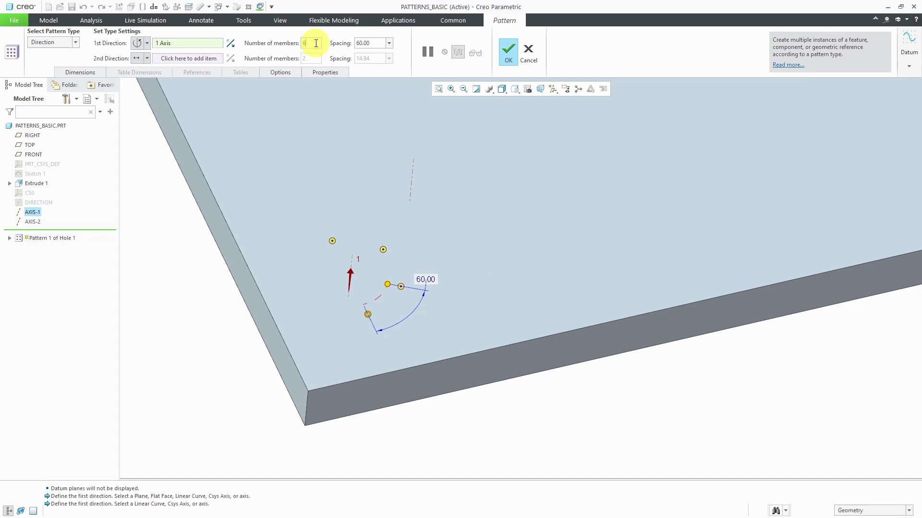
key(Return)
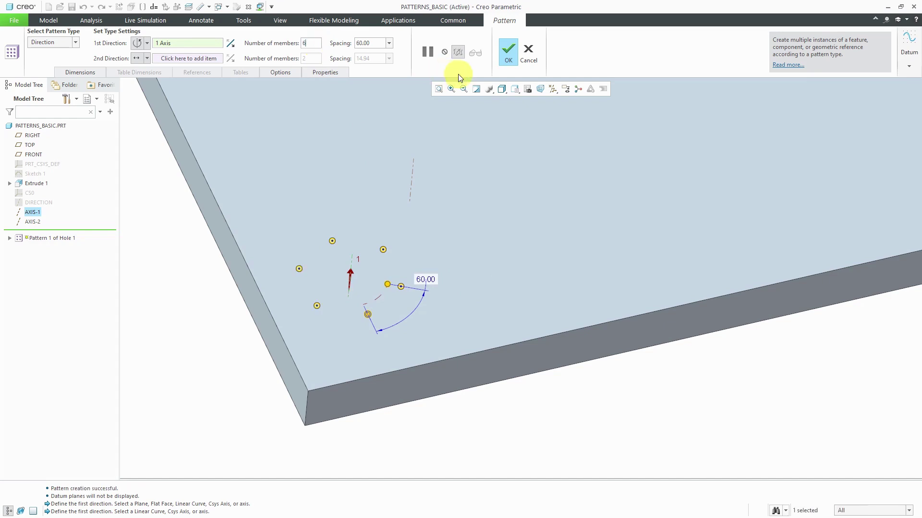
click(507, 57)
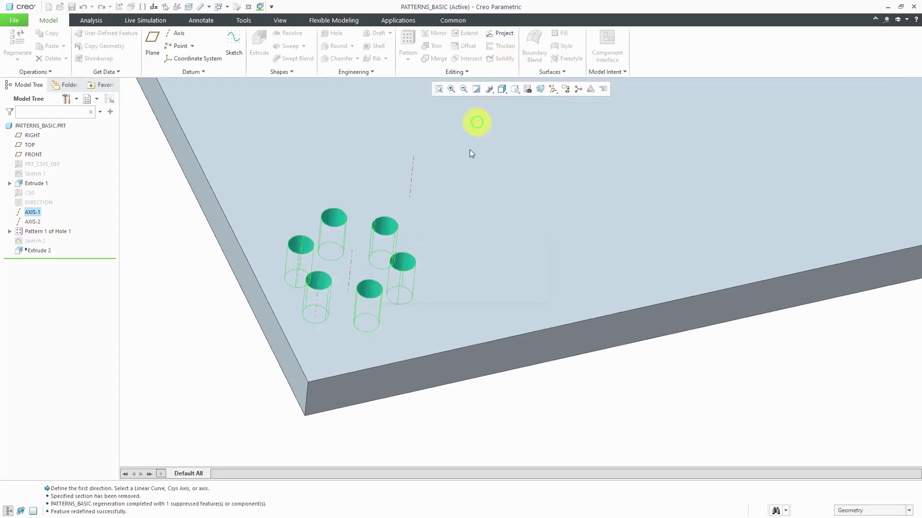
Show the hidden coordinate system CS0 on the plate
click(480, 426)
middle_drag(446, 377, 451, 404)
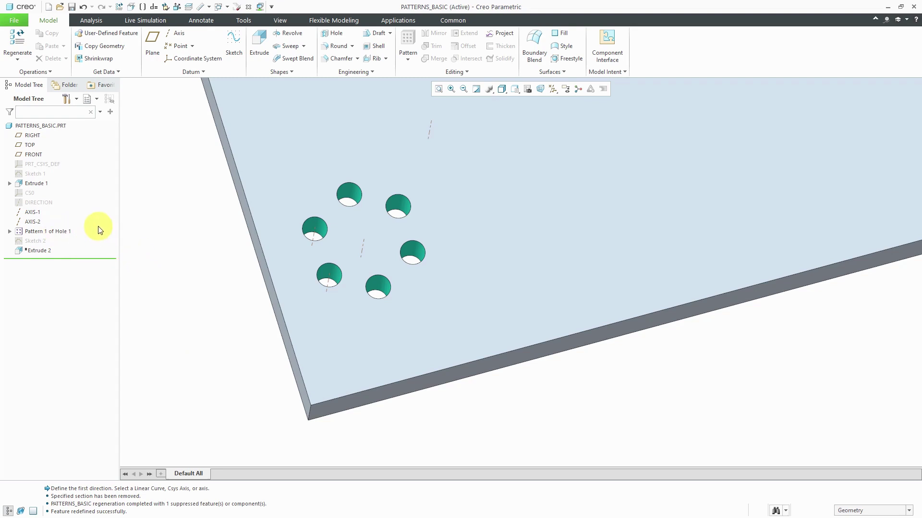
scroll(357, 322, down, 2)
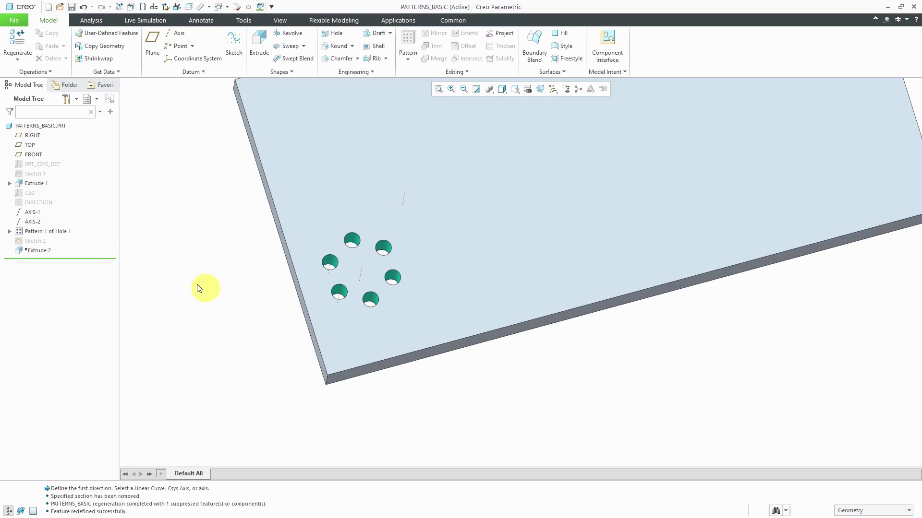
click(31, 193)
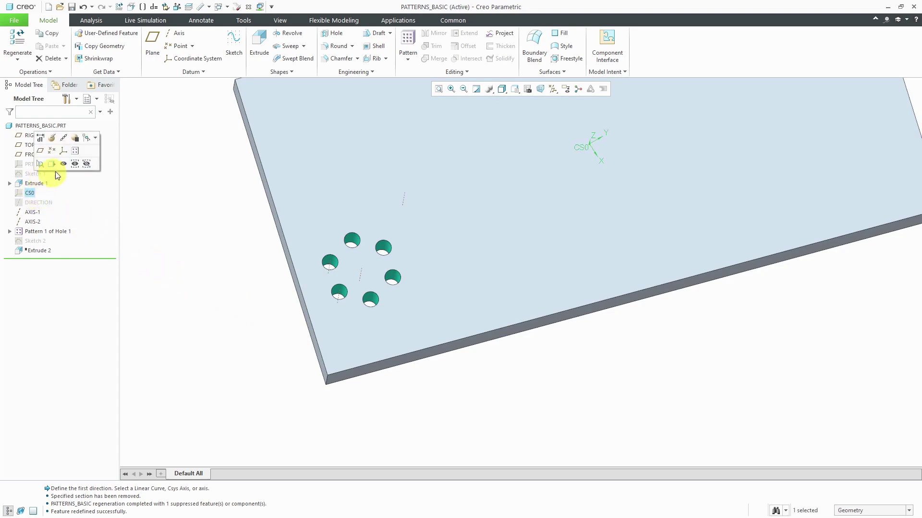
click(183, 271)
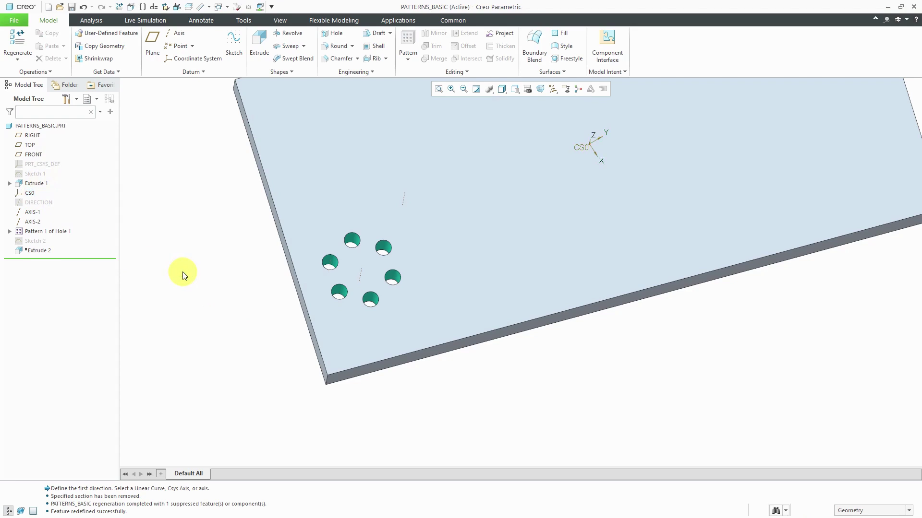
middle_drag(278, 350, 272, 328)
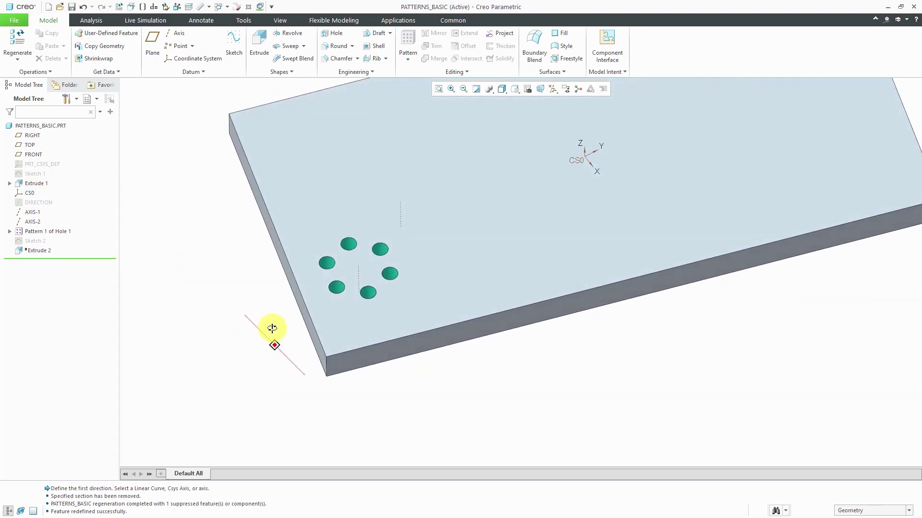
Edit the definition of the hole pattern, changing its first direction to a coordinate system reference and selecting CS0
scroll(265, 402, down, 3)
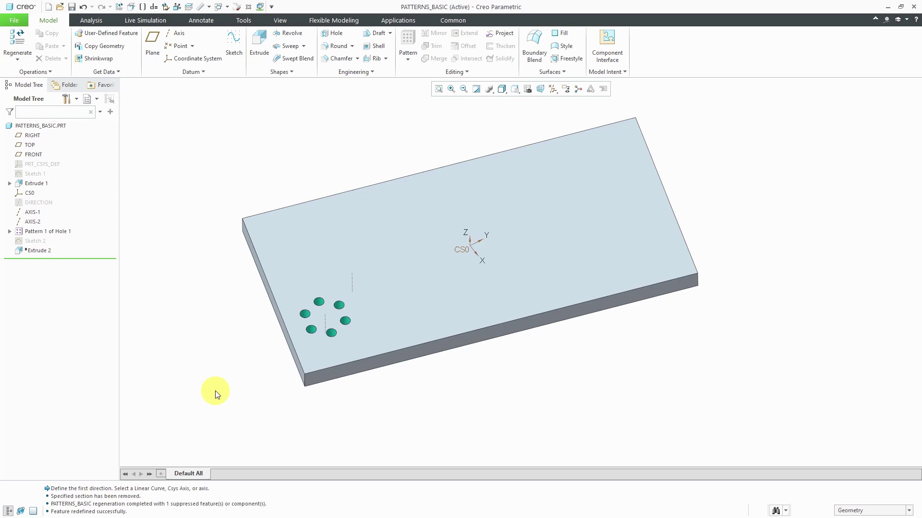
click(64, 234)
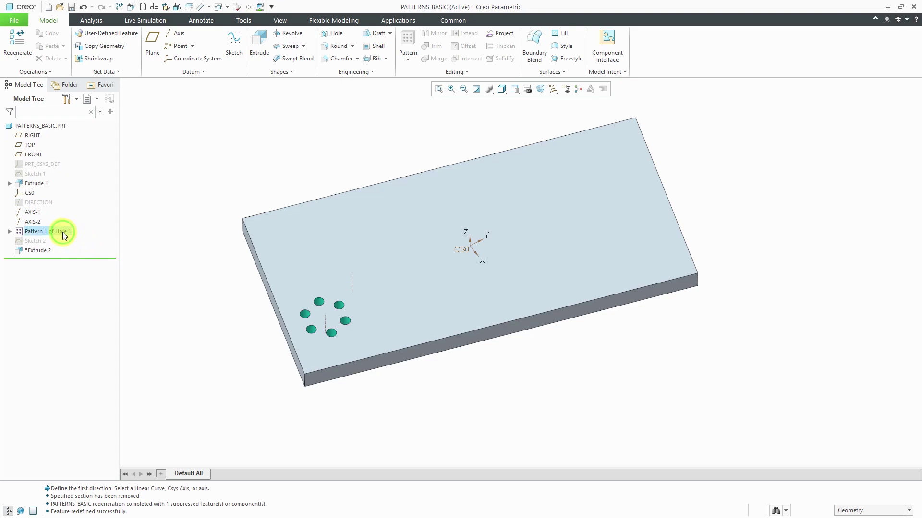
click(81, 175)
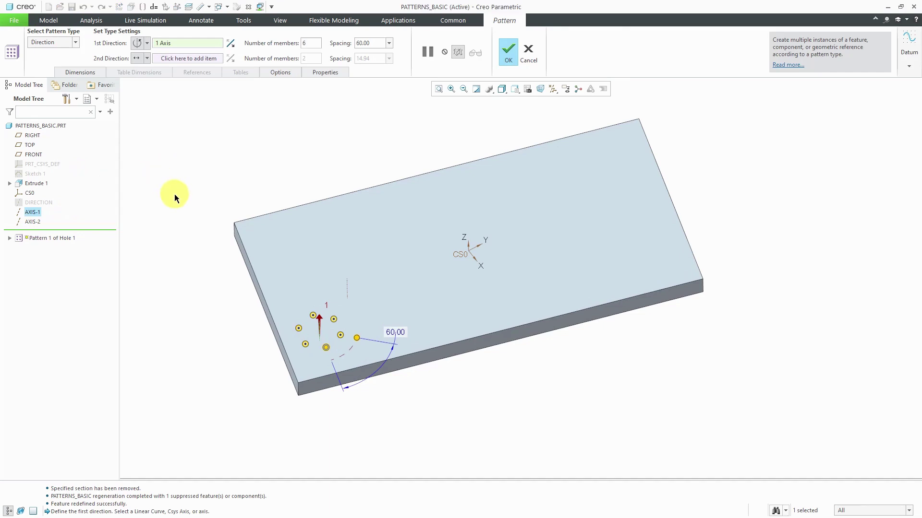
click(147, 45)
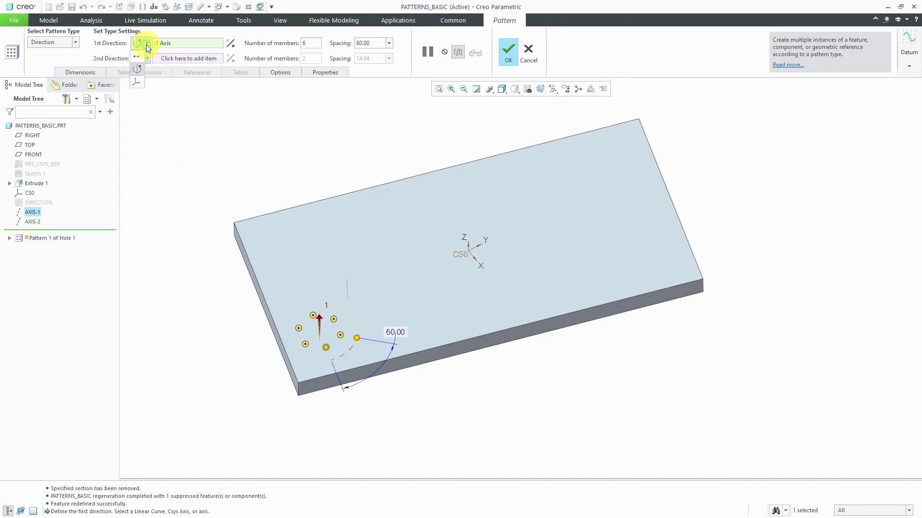
click(137, 87)
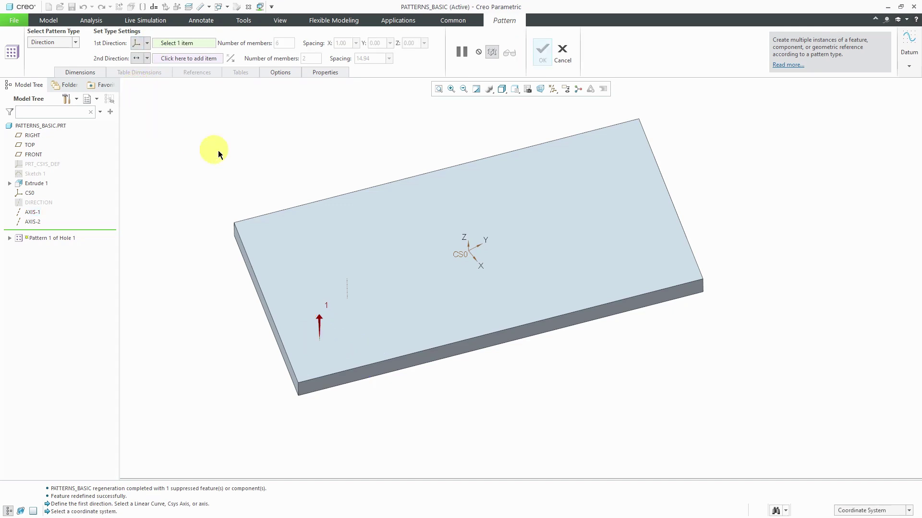
click(467, 255)
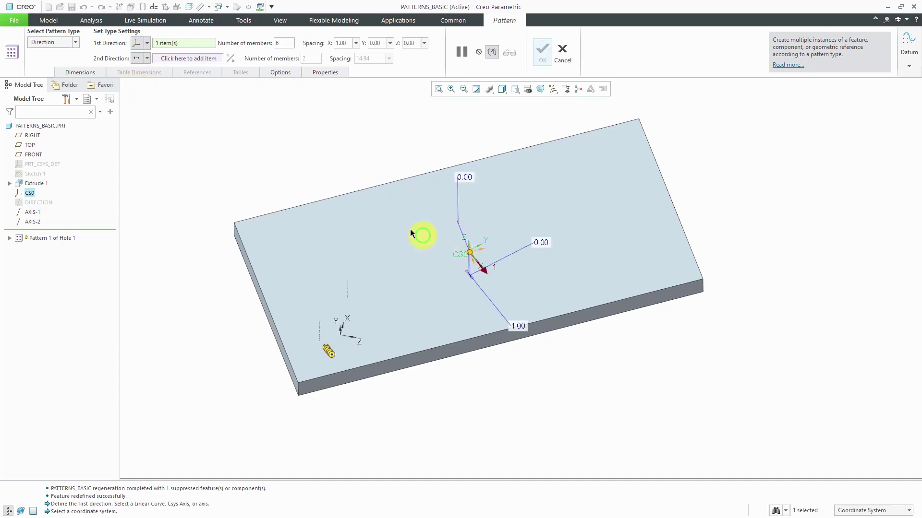
Set the first-direction spacing relative to CS0 to 10 in Y and -5 in X
middle_drag(468, 339, 483, 309)
scroll(485, 297, up, 3)
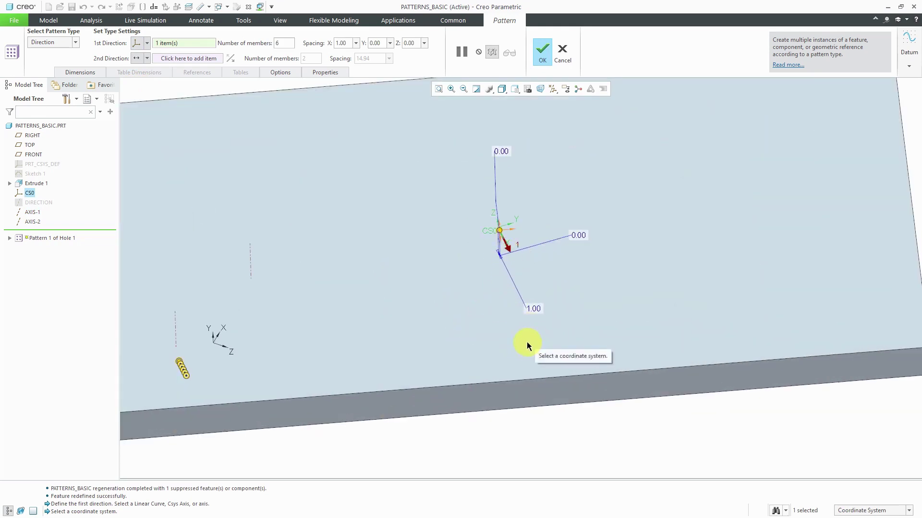
scroll(509, 336, down, 2)
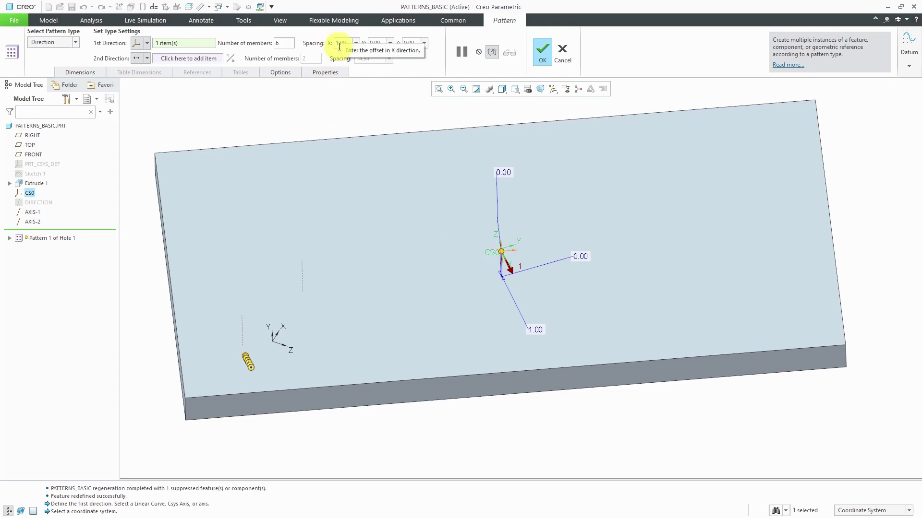
click(376, 43)
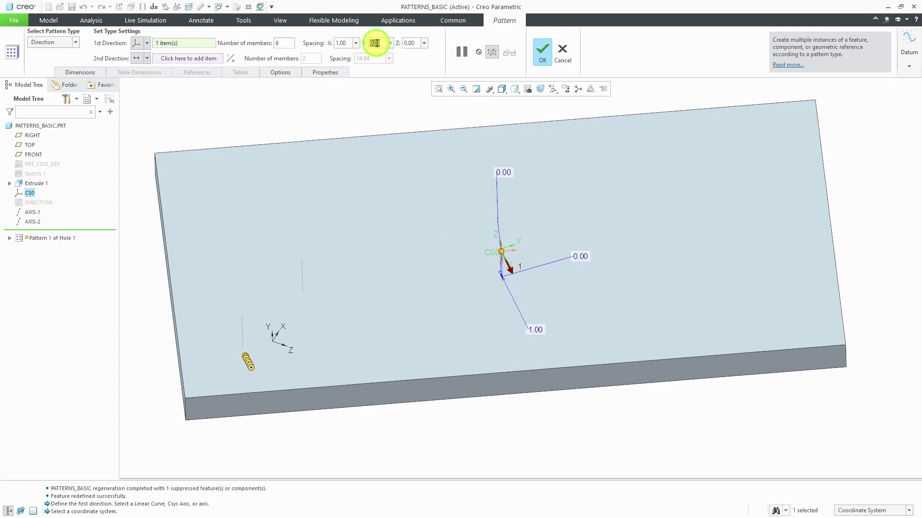
text(10)
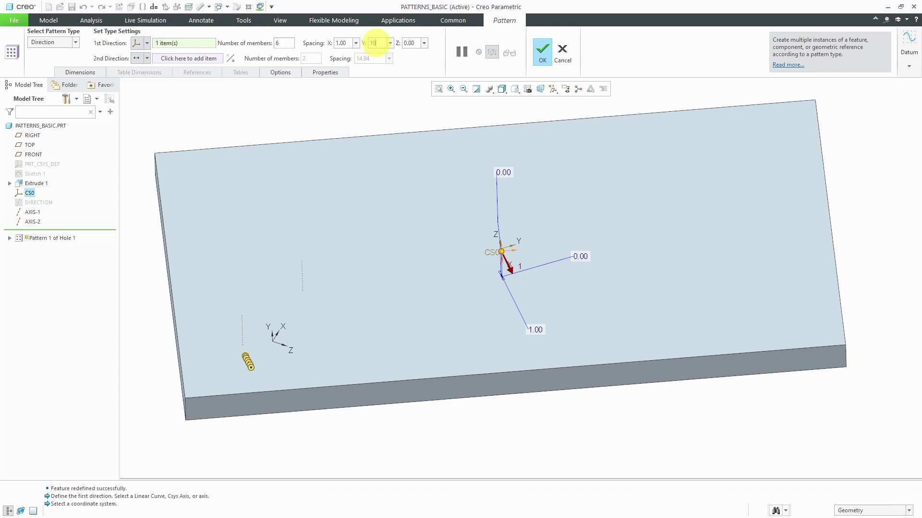
key(Return)
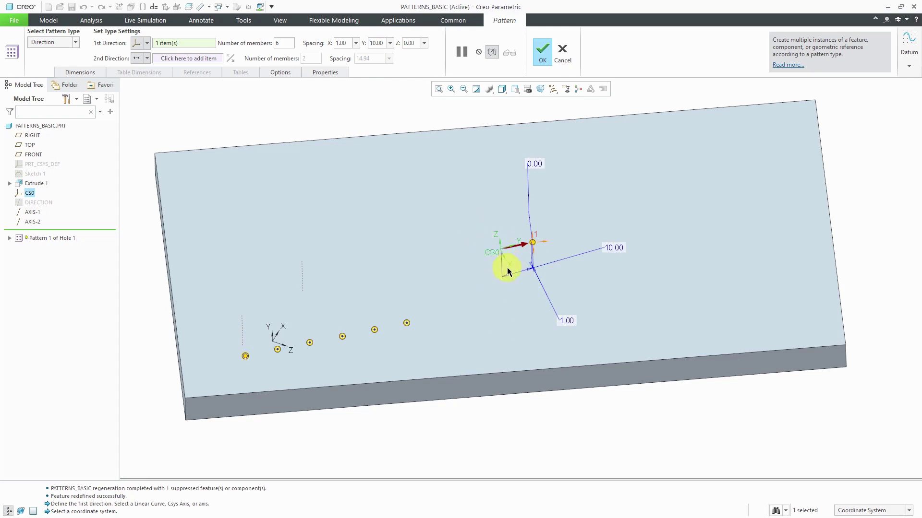
double_click(344, 43)
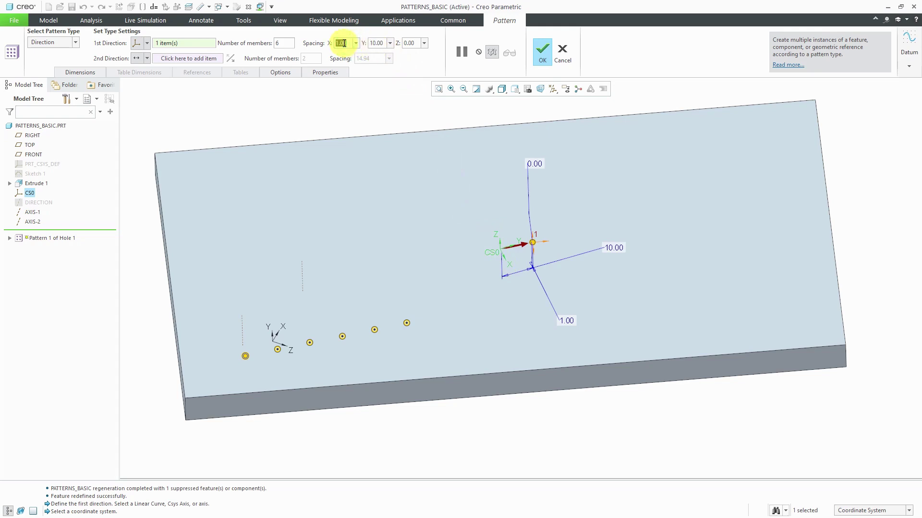
text(-5)
key(Return)
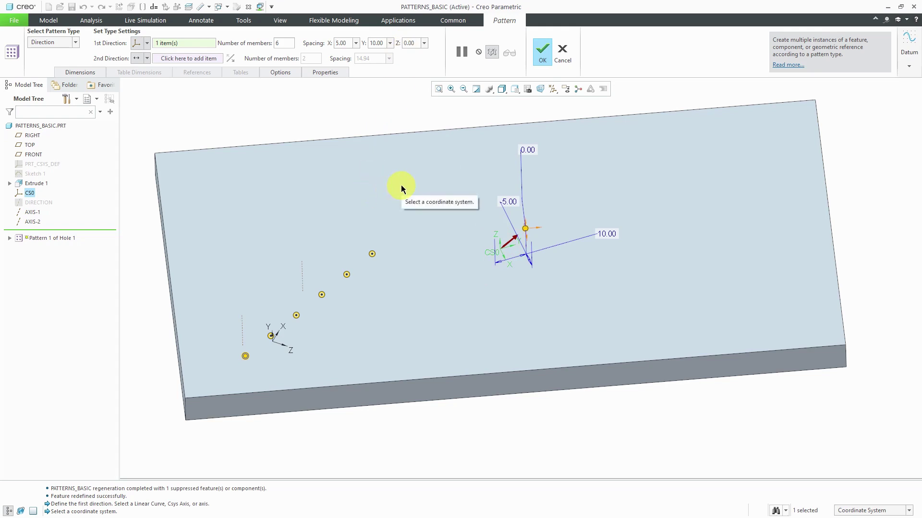
Set the number of members in the first direction to 10 and complete the redefined pattern
double_click(283, 43)
text(10)
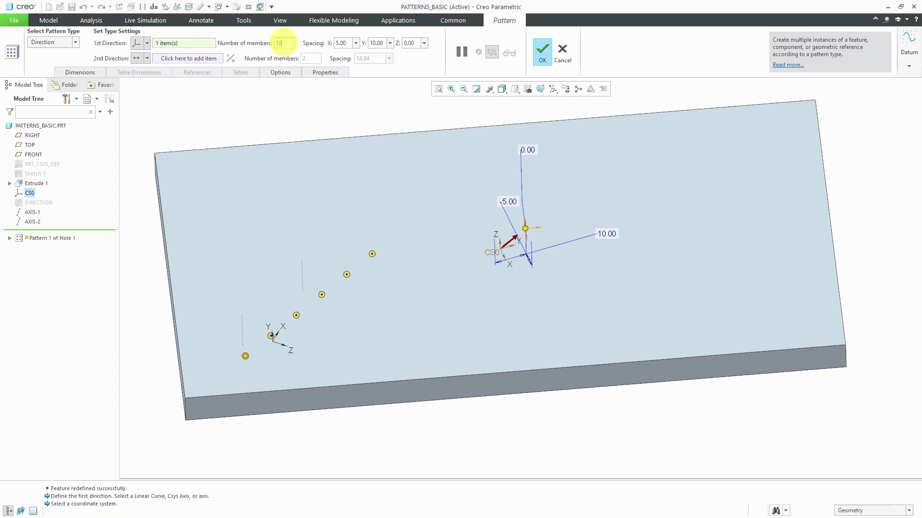
key(Return)
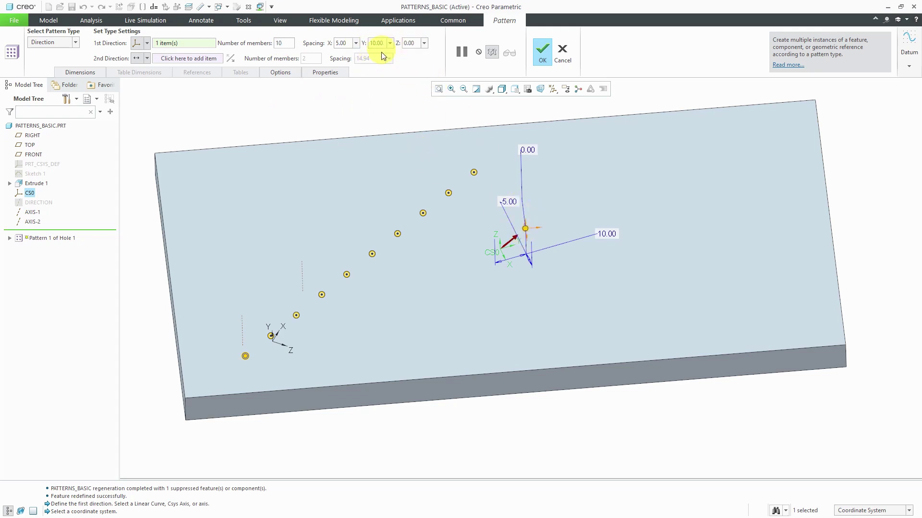
click(542, 50)
click(384, 112)
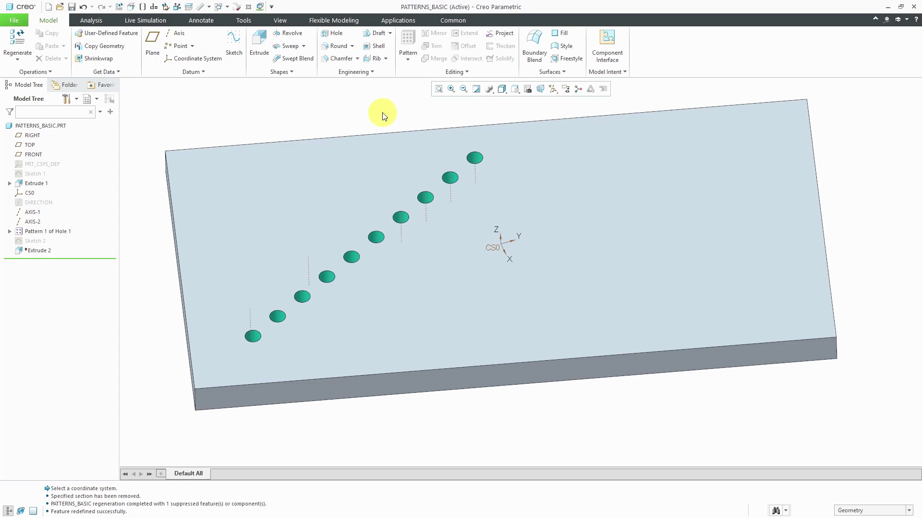
Edit the definition of the hole pattern again, adding the plate's short end face as the second direction reference
click(62, 232)
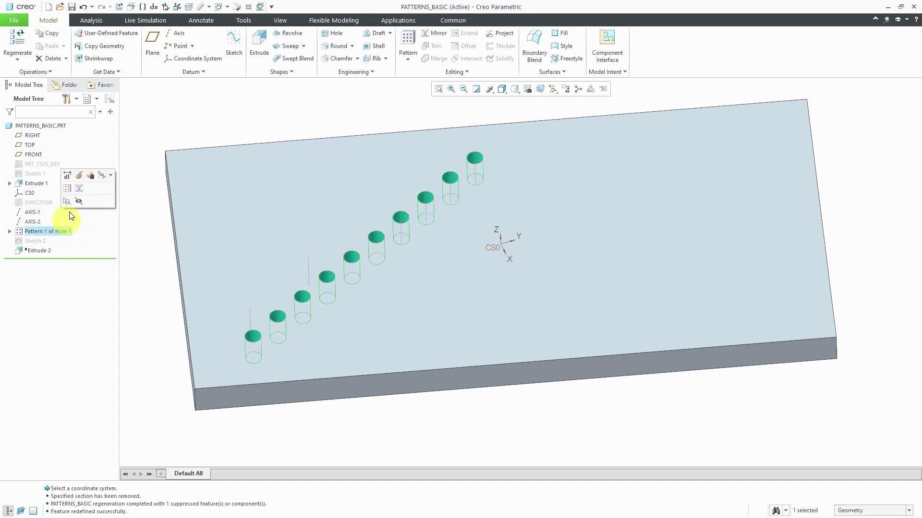
click(80, 180)
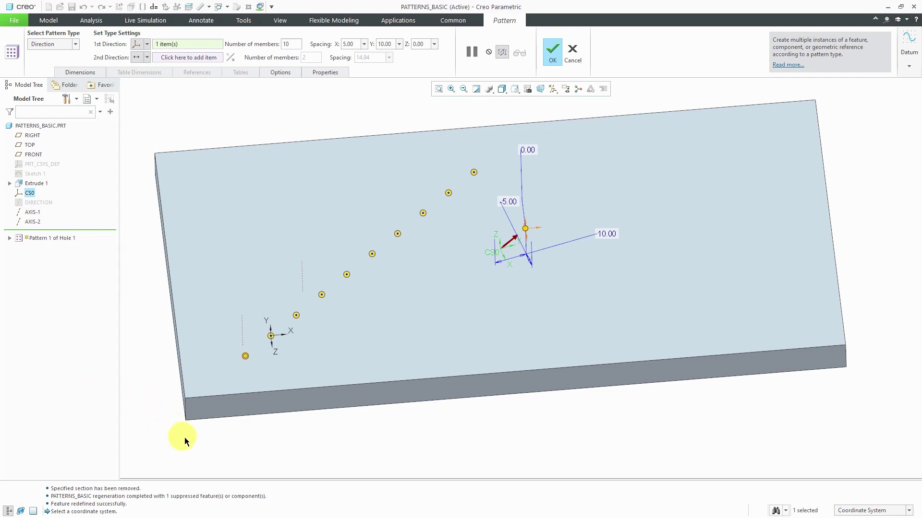
mouse_move(387, 433)
middle_down()
mouse_move(373, 427)
mouse_move(384, 426)
middle_up()
scroll(863, 327, down, 3)
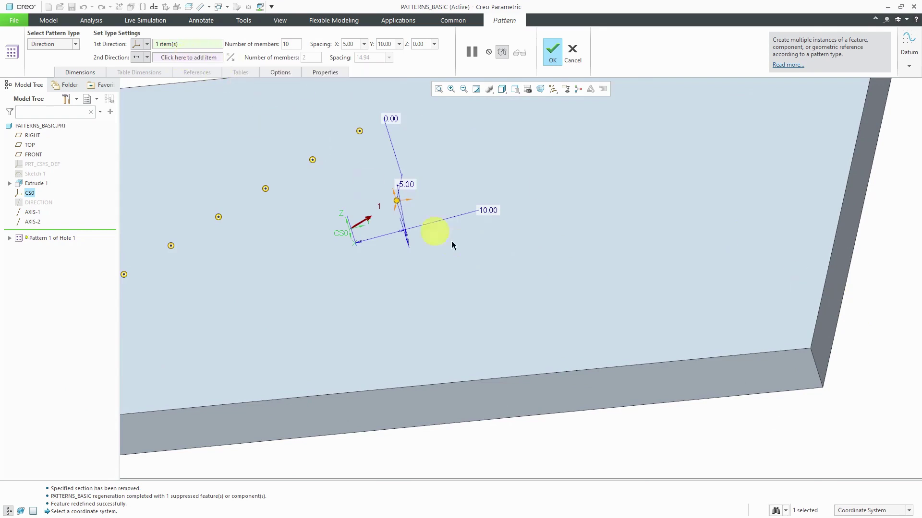
right_click(607, 221)
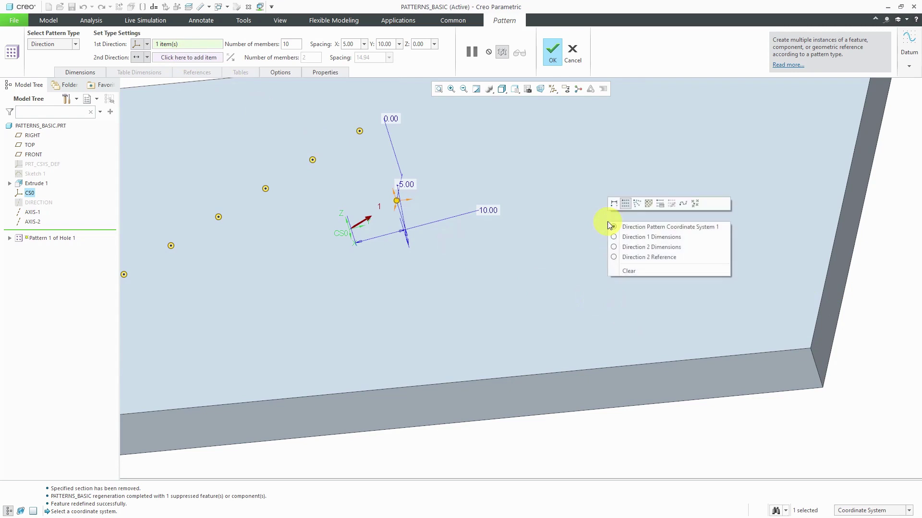
click(668, 258)
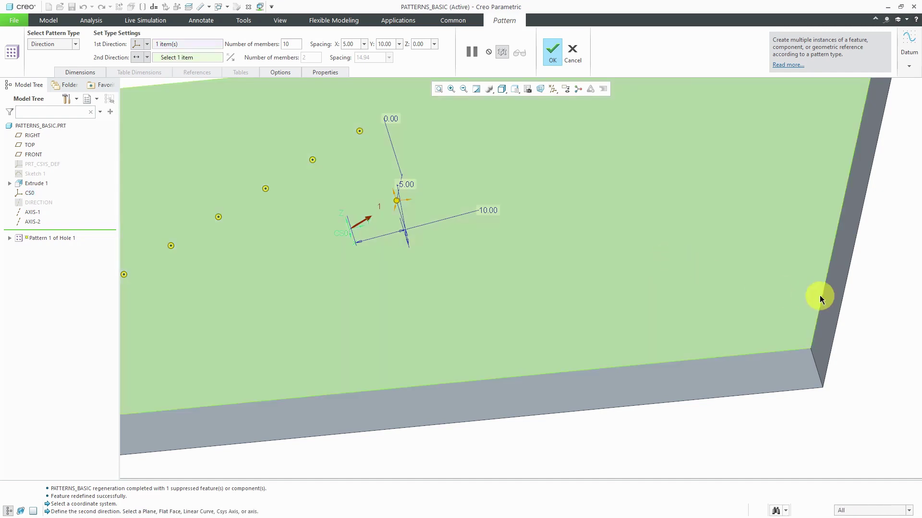
click(835, 299)
Set the spacing of the pattern's second direction to 25
scroll(652, 307, down, 4)
middle_drag(627, 301, 637, 317)
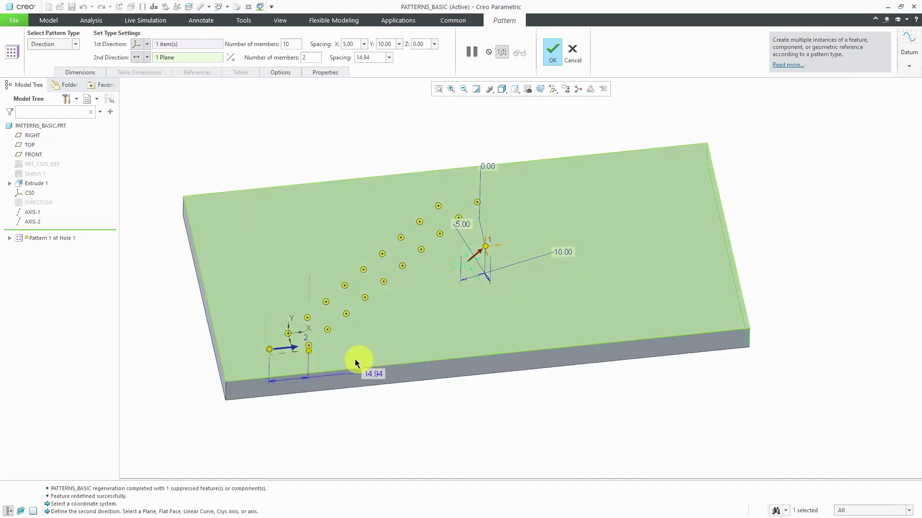
drag(310, 352, 323, 354)
double_click(387, 376)
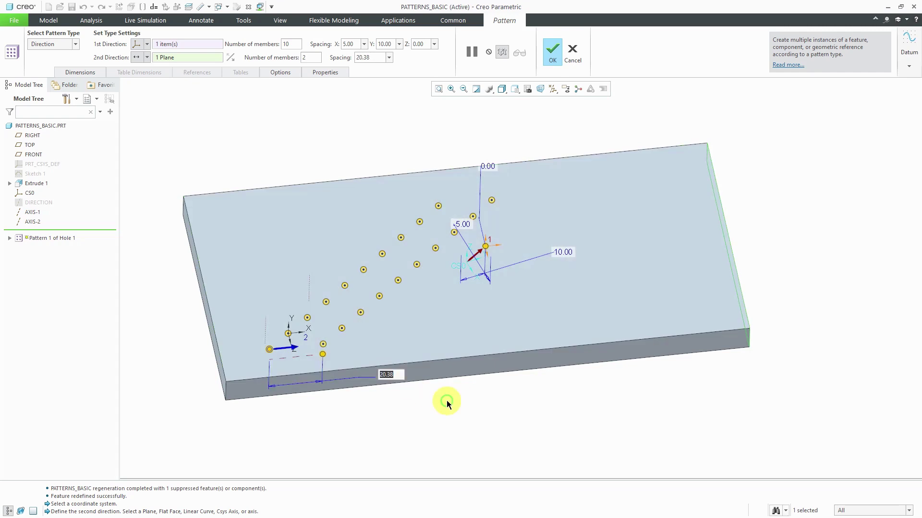
text(25)
key(Return)
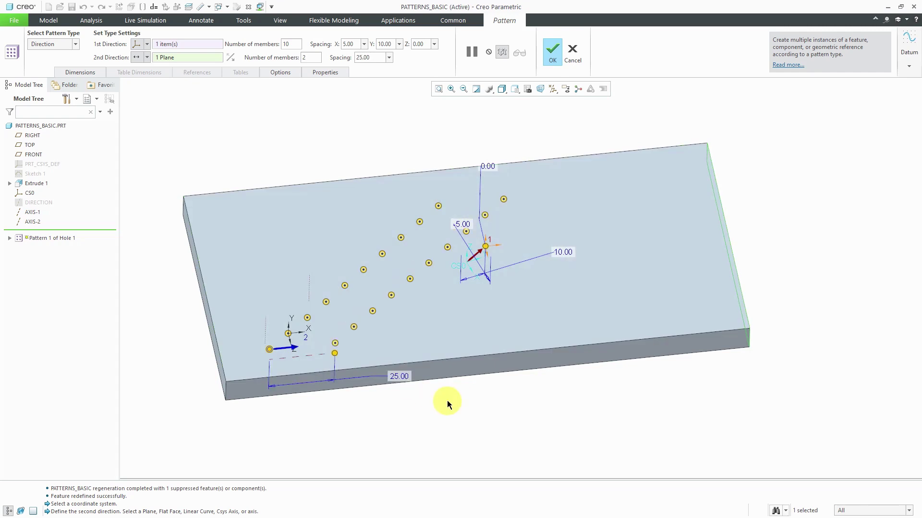
Try 6 members in the second direction of the hole pattern
double_click(307, 58)
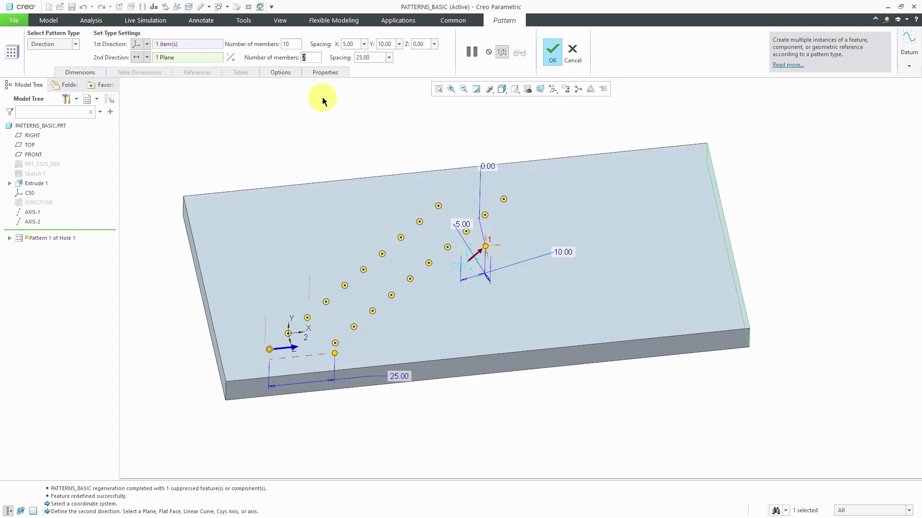
text(6)
key(Return)
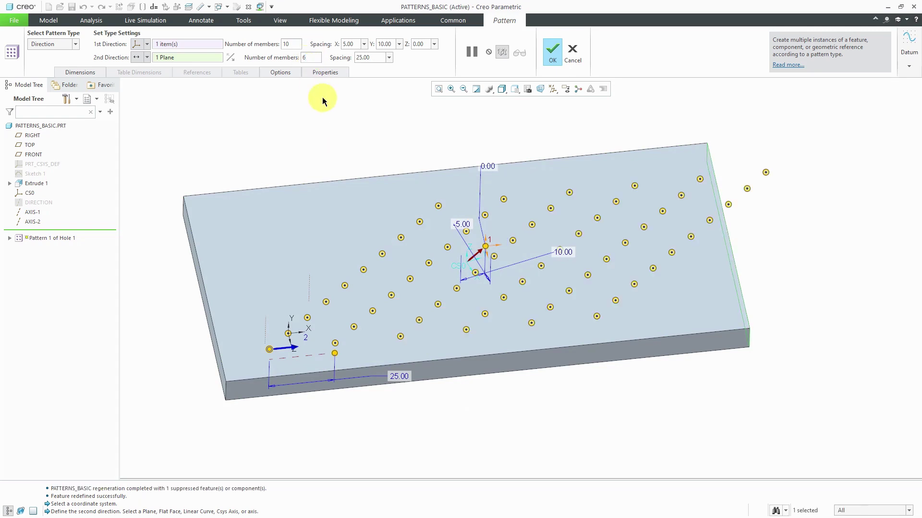
Set the number of members in the second direction to 4 and complete the redefined pattern
double_click(314, 58)
text(4)
key(Return)
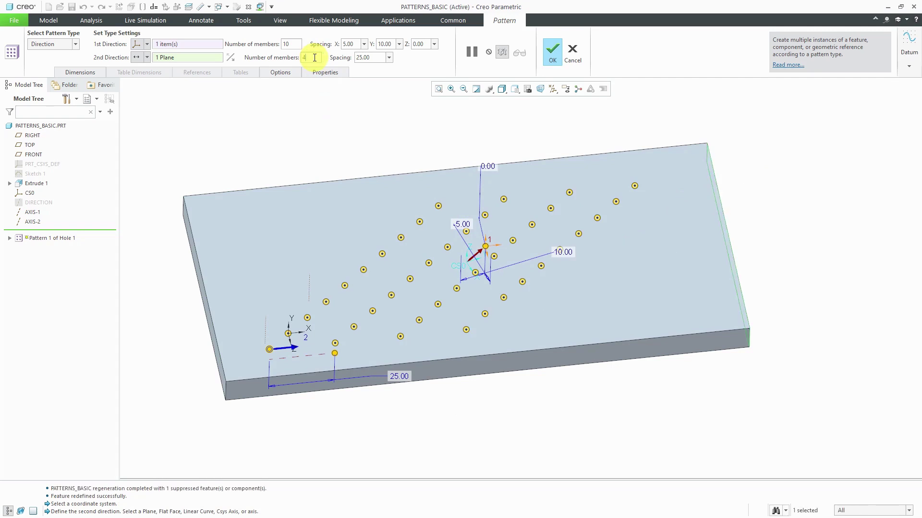
click(551, 53)
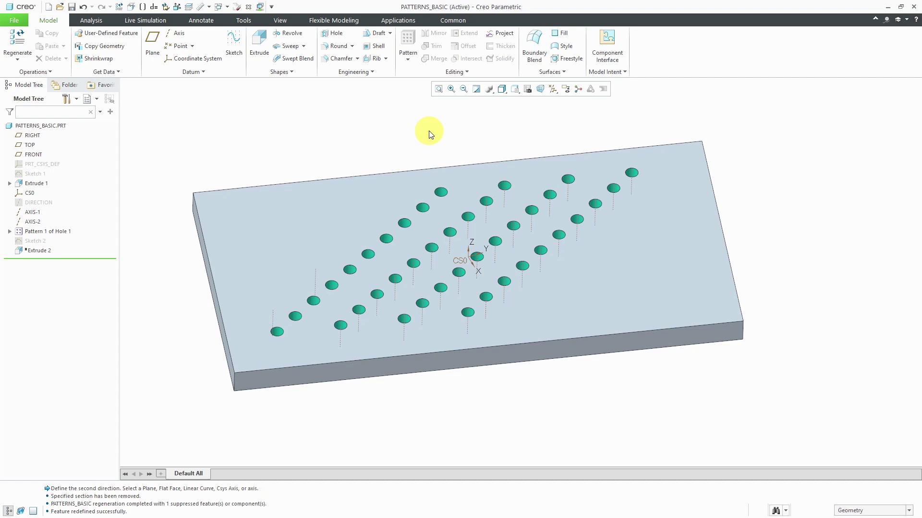
Edit the definition of the hole pattern, changing its first direction to translation along the plate's short top edge
click(48, 231)
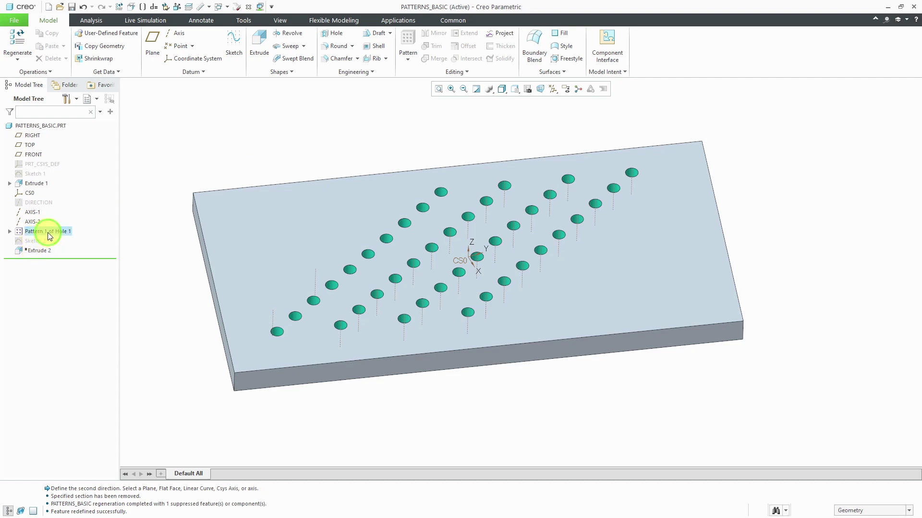
click(66, 176)
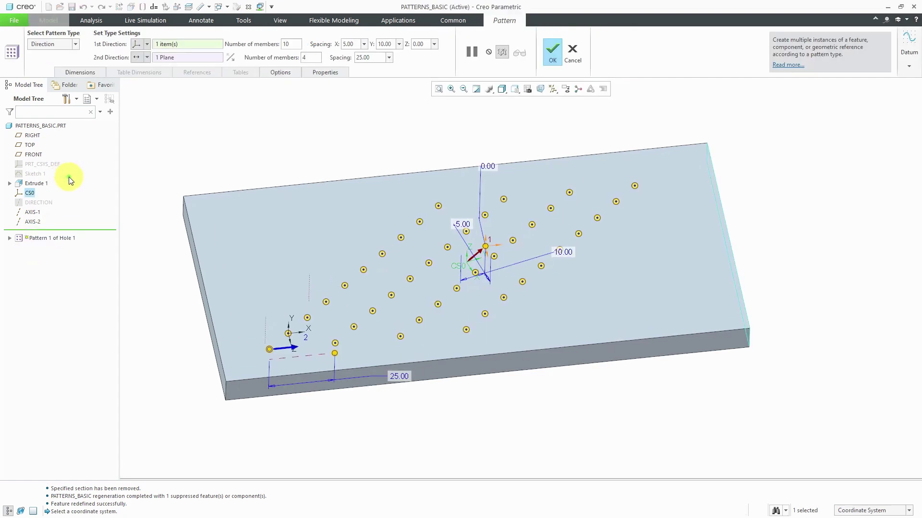
click(147, 44)
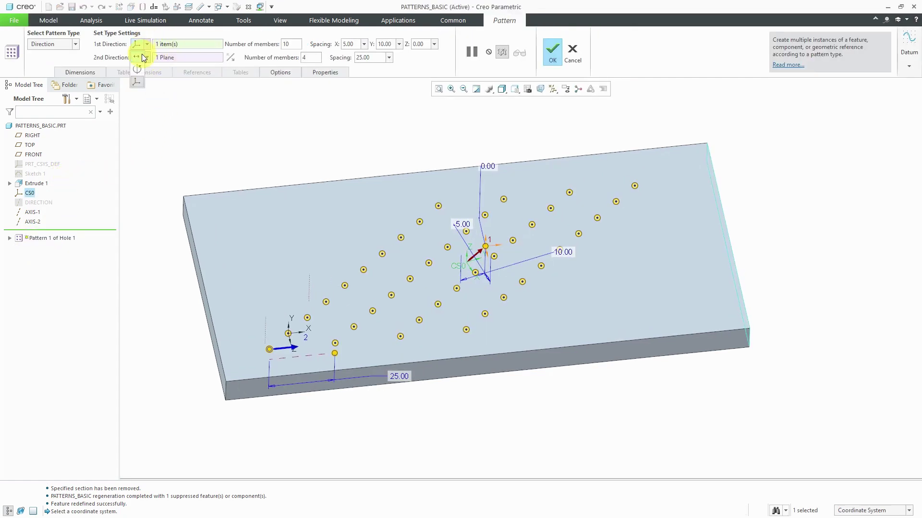
click(139, 57)
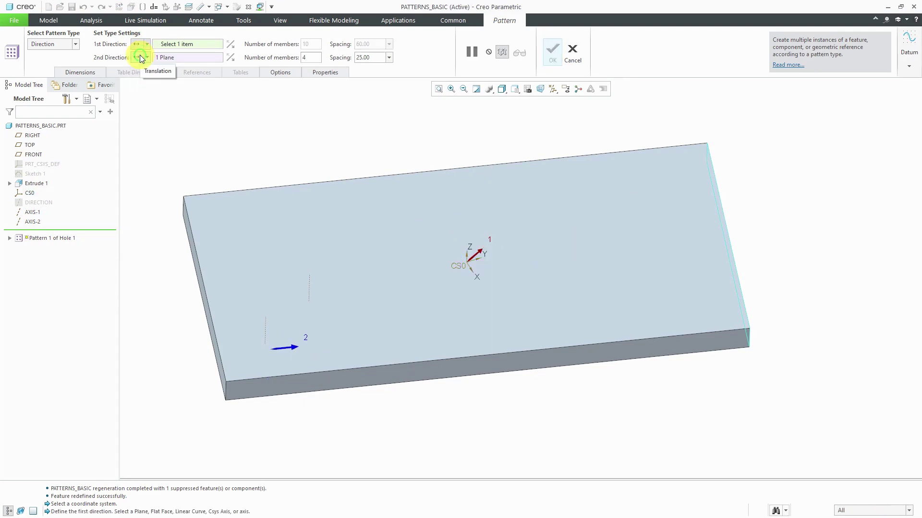
middle_drag(221, 157, 248, 157)
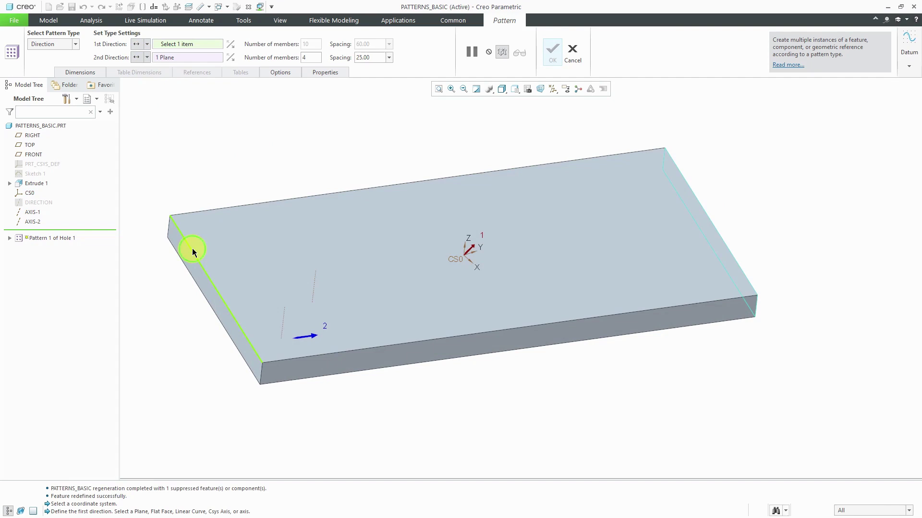
click(192, 249)
Reverse the pattern's first direction so the holes run across the plate, and set its spacing to 20
scroll(299, 260, down, 3)
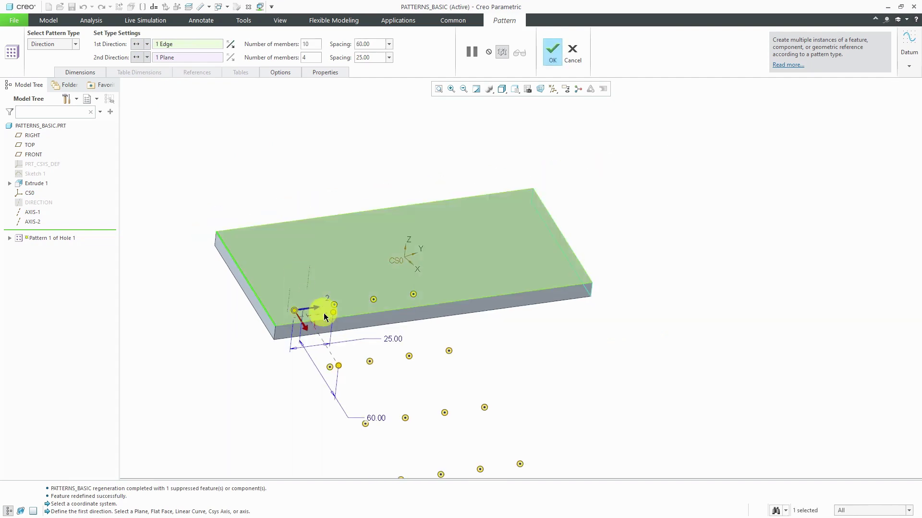
drag(338, 366, 279, 305)
double_click(278, 305)
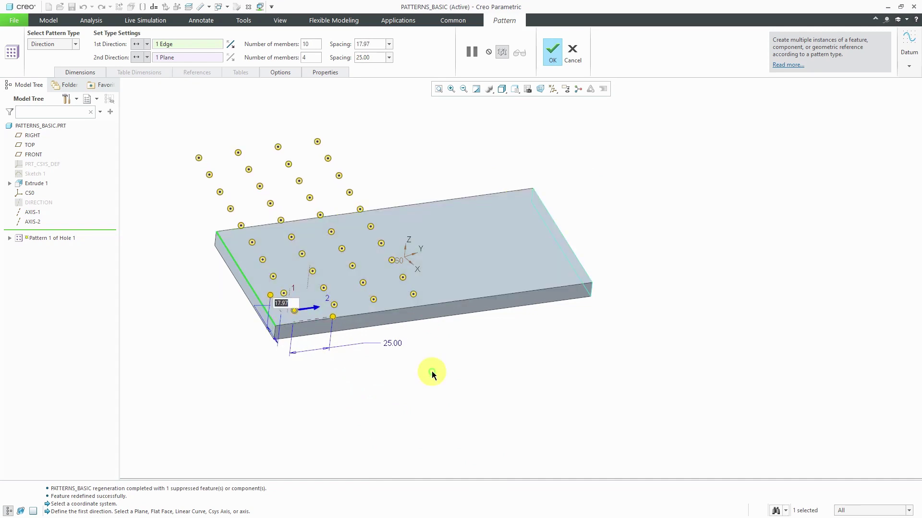
text(20)
key(Return)
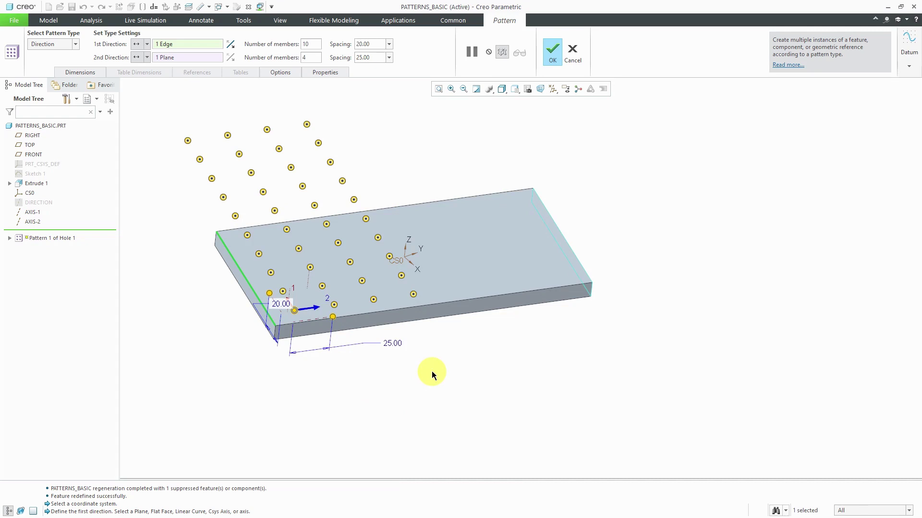
Set the number of members in the first direction to 4 and complete the redefined pattern
double_click(312, 44)
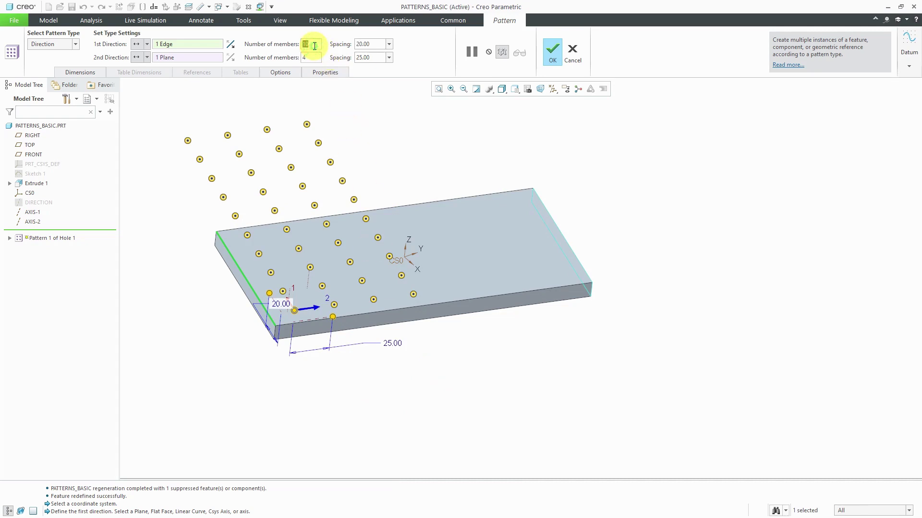
text(6)
double_click(312, 44)
text(4)
key(Return)
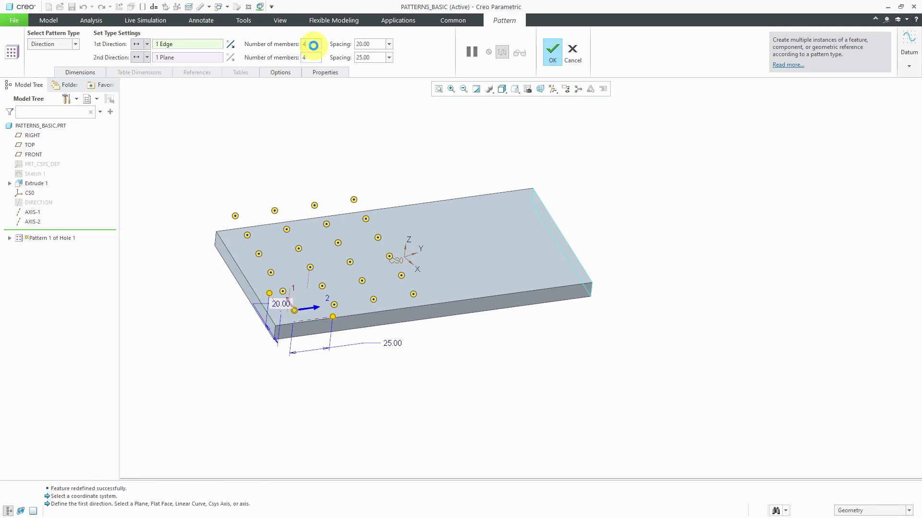
middle_drag(498, 189, 457, 259)
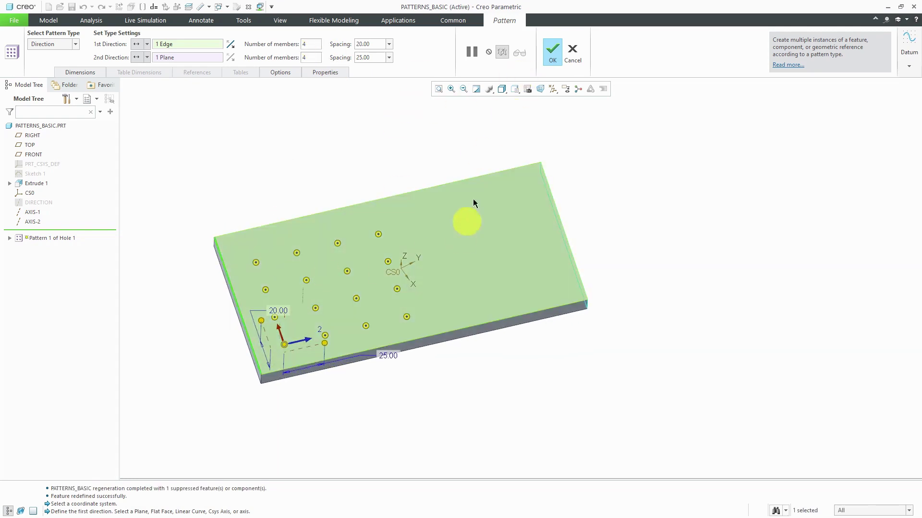
click(551, 57)
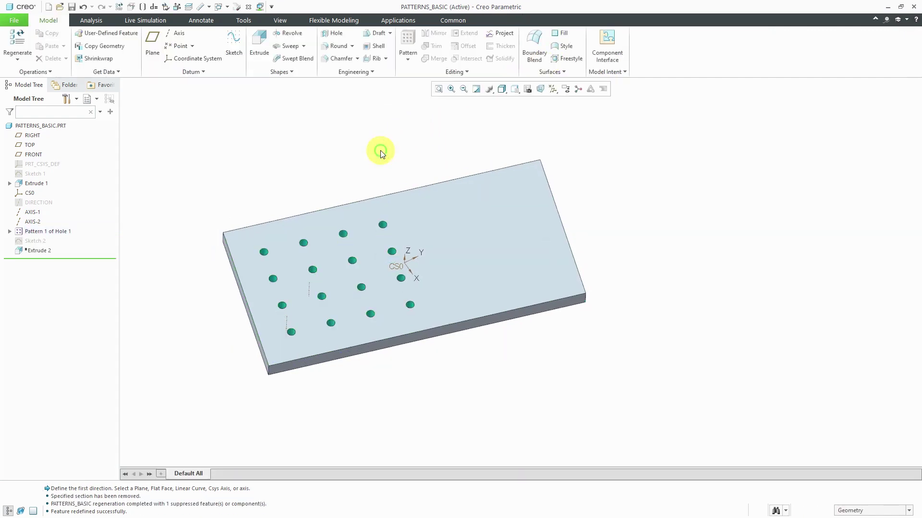
Edit the definition of the hole pattern again and set the first direction spacing to 15
scroll(245, 286, up, 3)
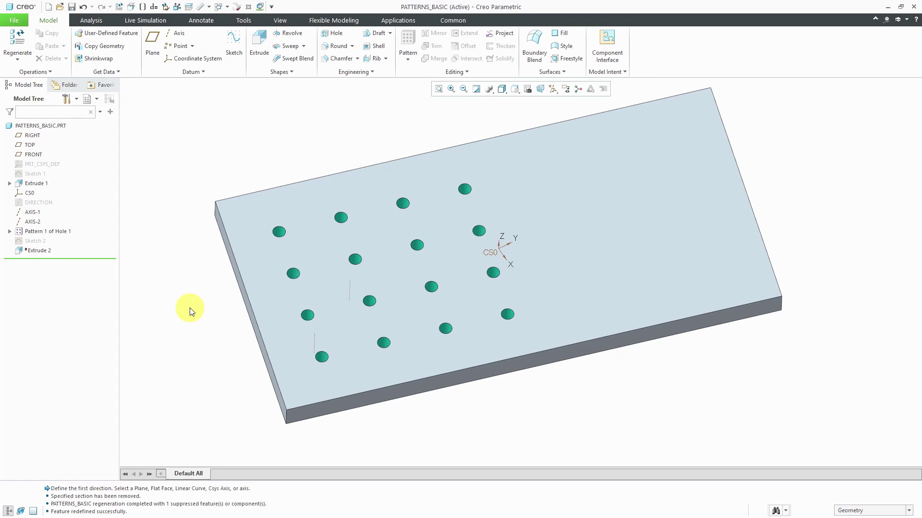
click(54, 231)
click(77, 174)
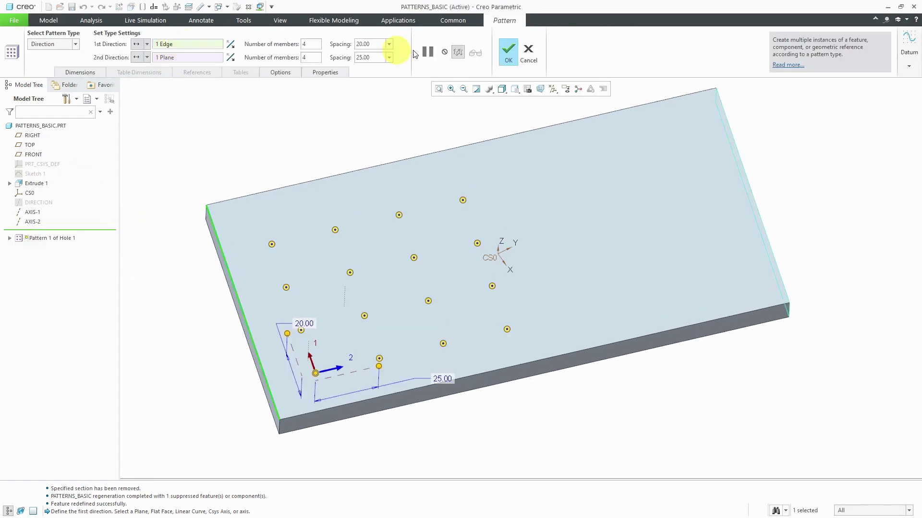
double_click(376, 44)
double_click(377, 44)
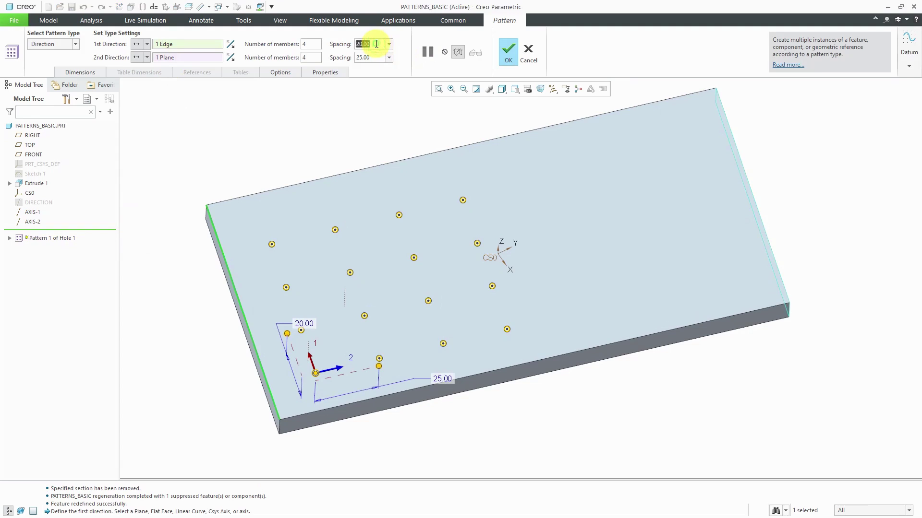
text(15)
key(Return)
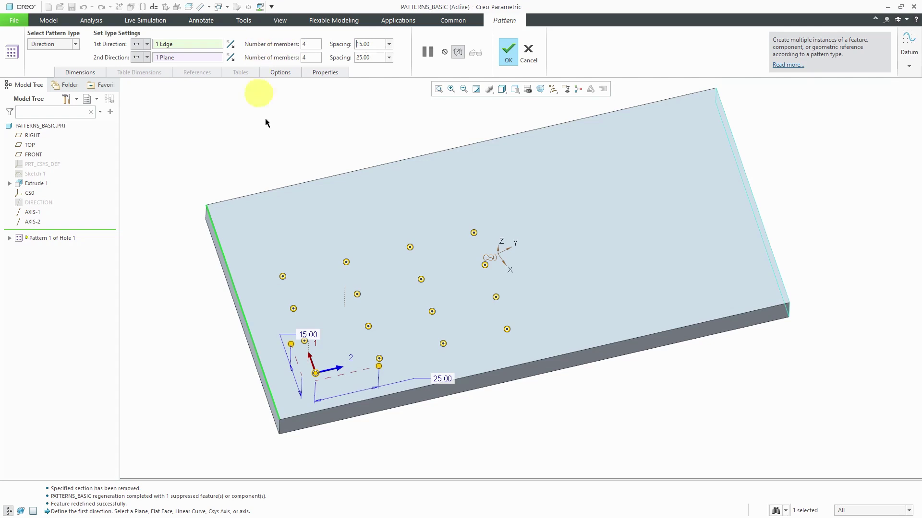
Remove the pattern's second direction reference and replace the first direction edge with the plate's short end face
click(161, 57)
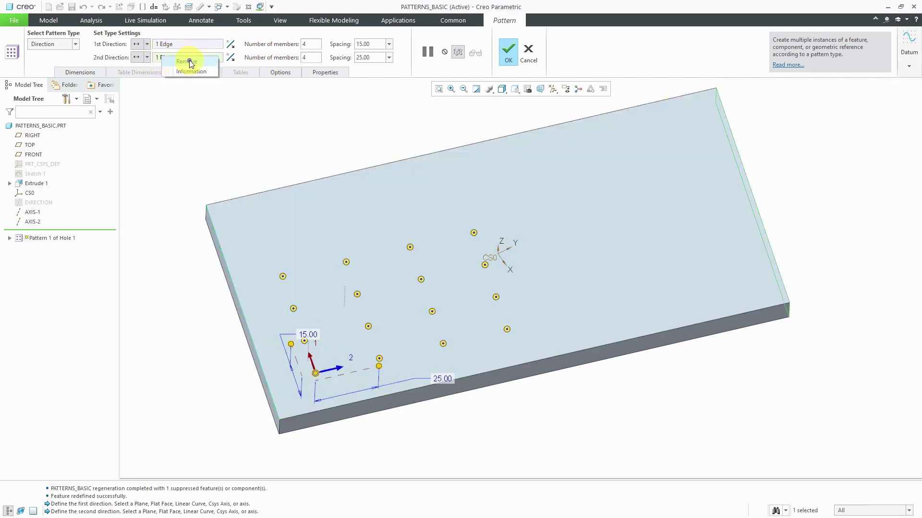
click(189, 61)
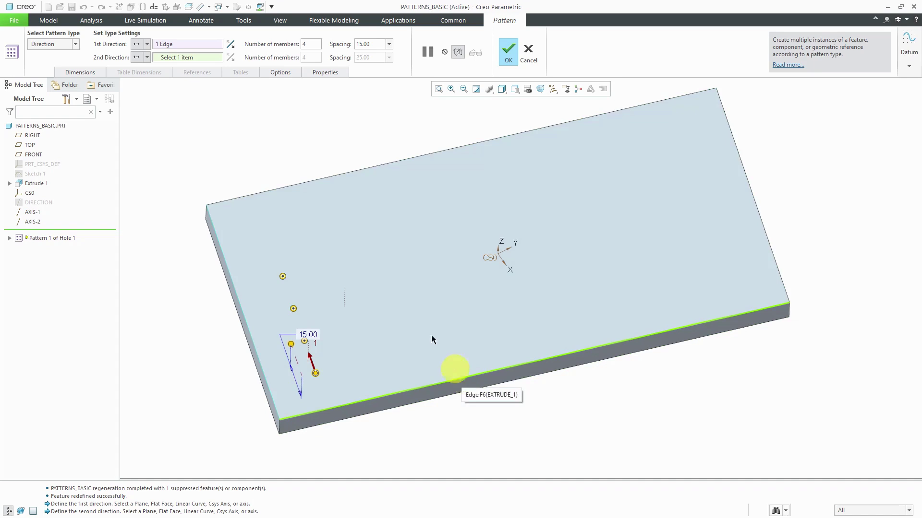
click(186, 44)
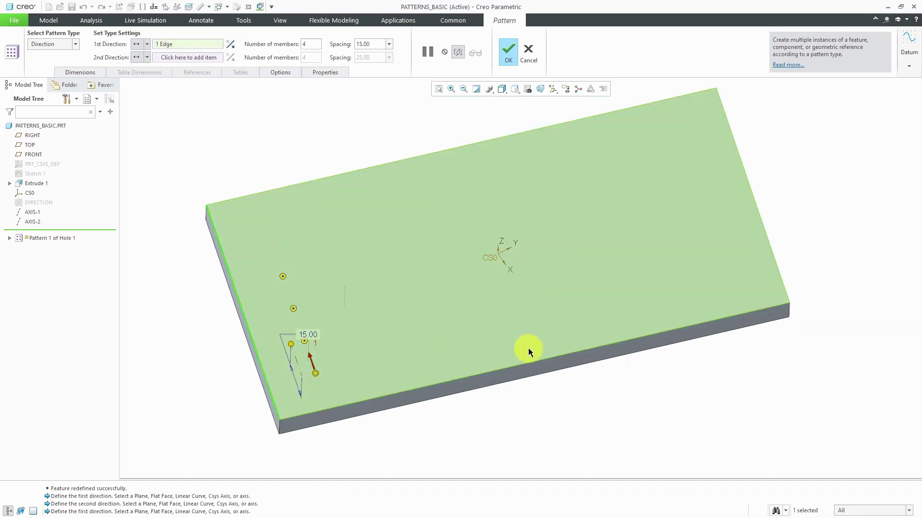
scroll(792, 282, down, 5)
click(726, 275)
Flip the first direction toward the inside of the plate by entering a spacing of -15
scroll(698, 303, up, 5)
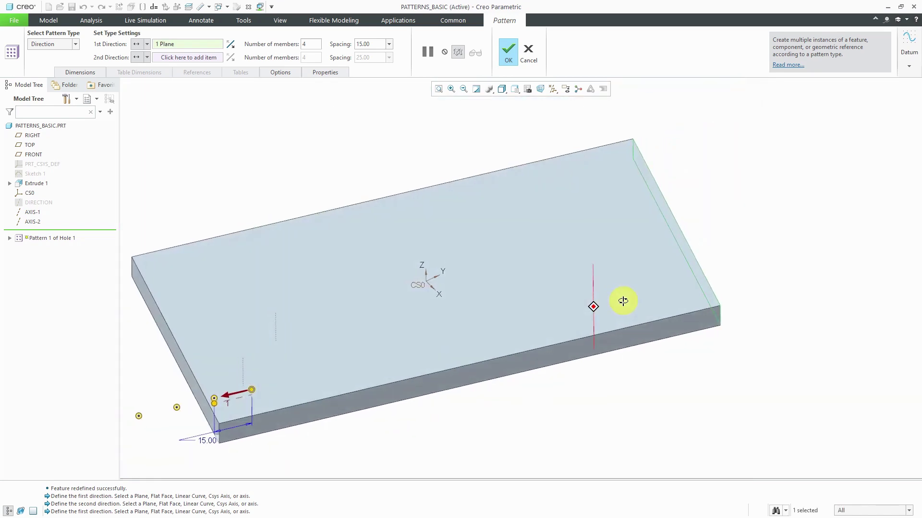
double_click(209, 439)
text(-15)
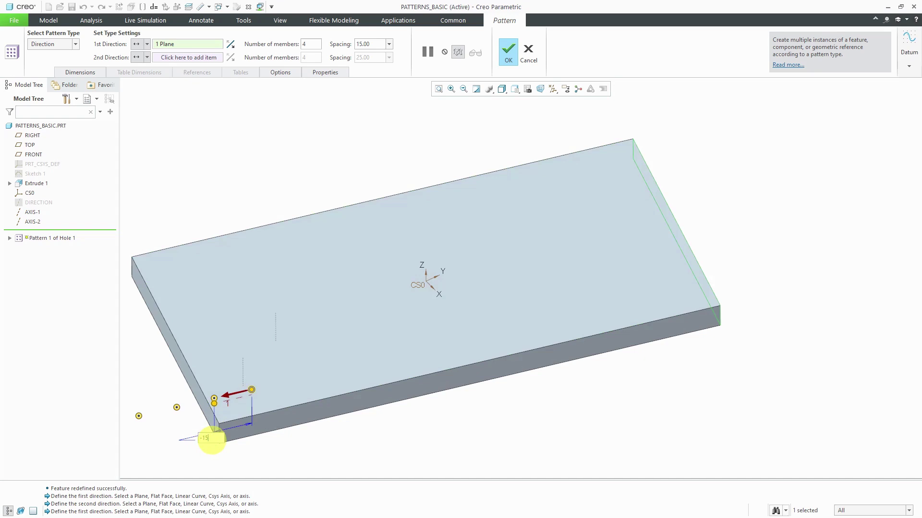
key(Return)
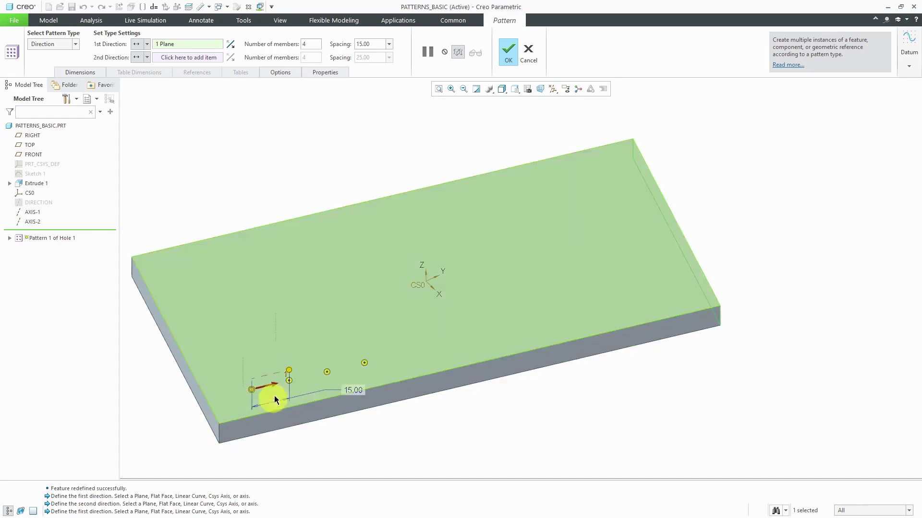
Change the pattern's second direction to rotation and use AXIS-1 as its reference
mouse_move(318, 414)
middle_down()
mouse_move(298, 417)
mouse_move(314, 428)
middle_up()
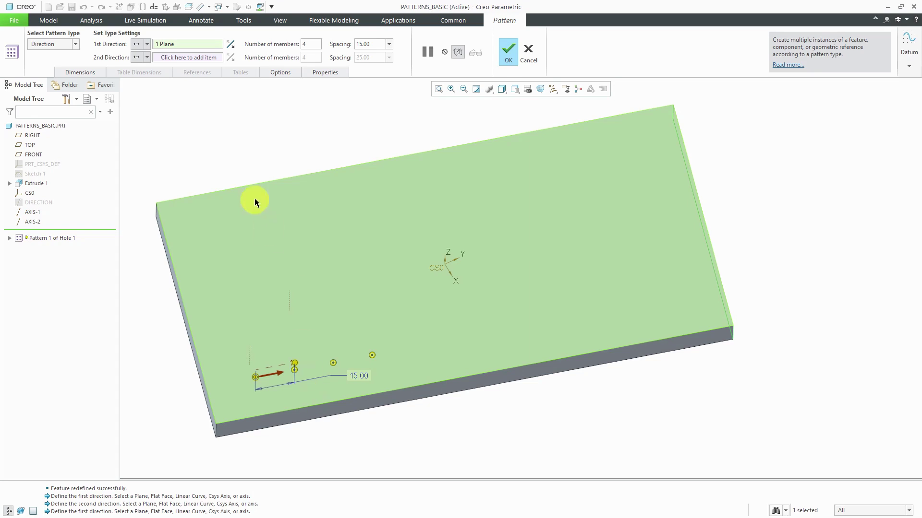
click(148, 57)
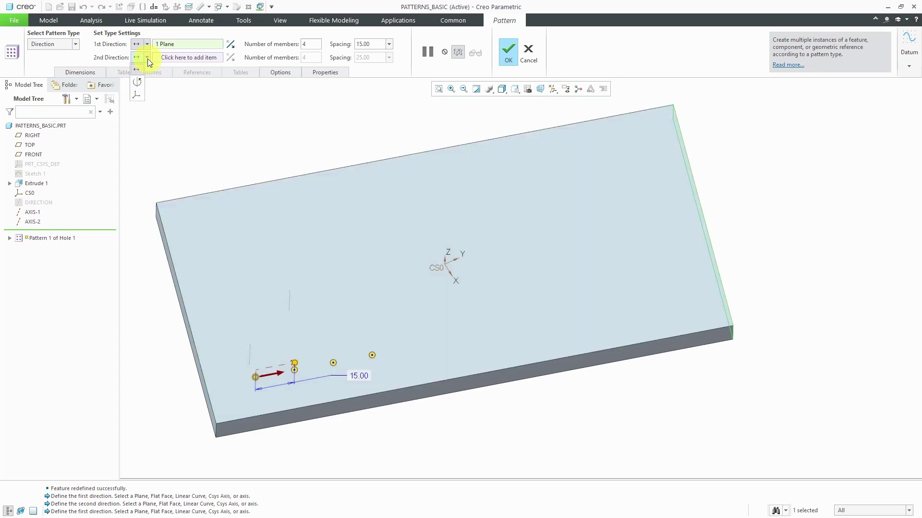
click(140, 82)
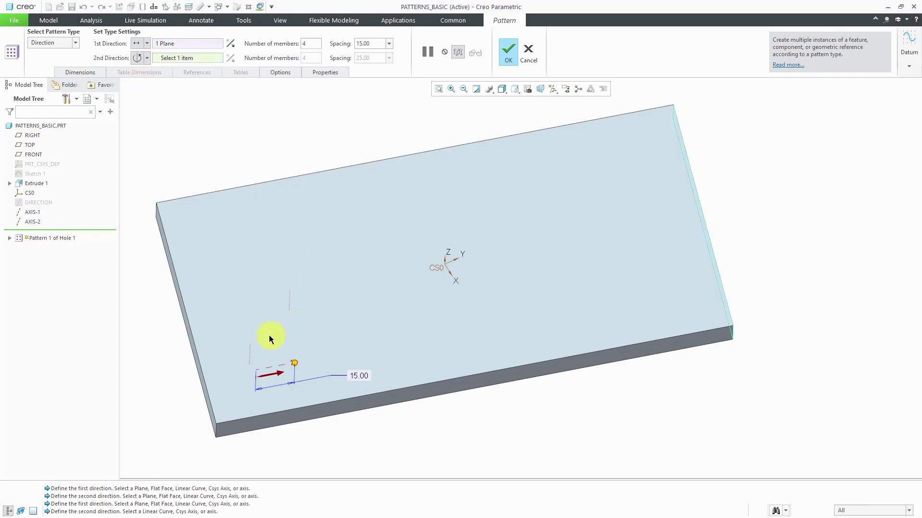
click(249, 352)
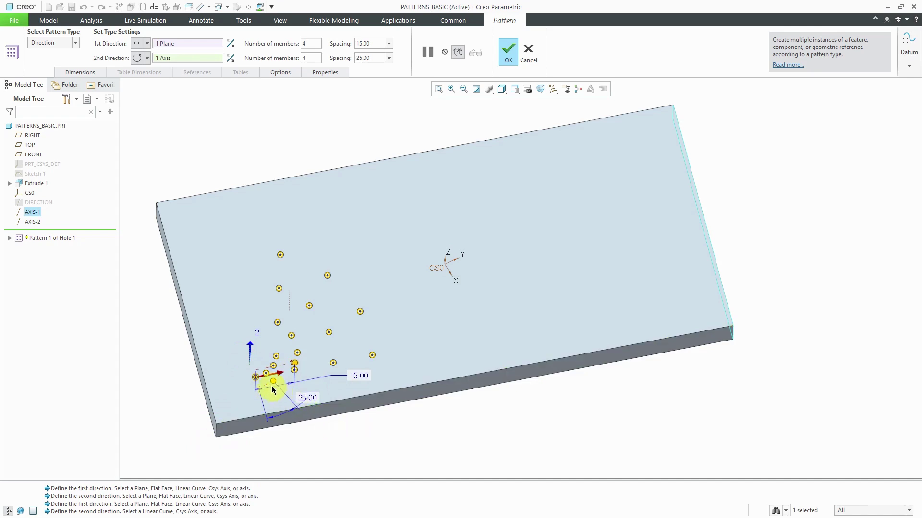
Set the rotational second direction to 3 members with an angular spacing of 120
drag(273, 381, 265, 359)
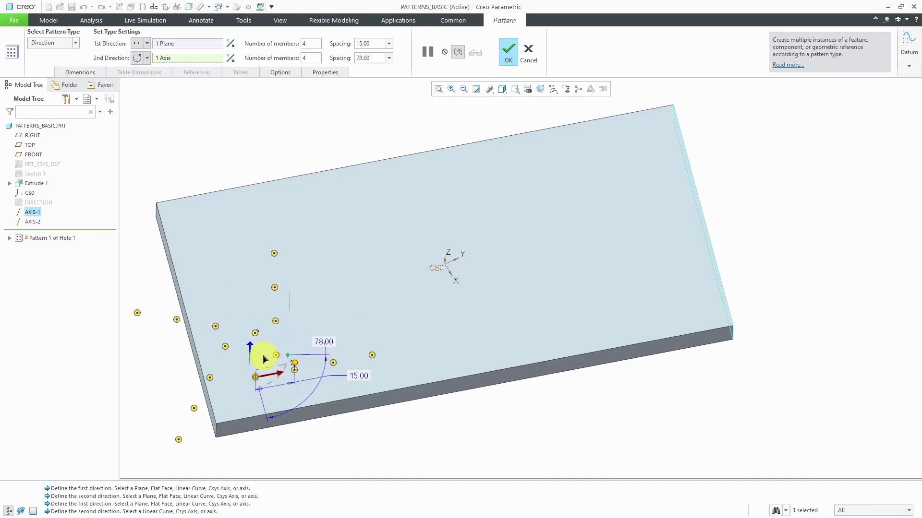
double_click(309, 57)
text(3)
double_click(329, 343)
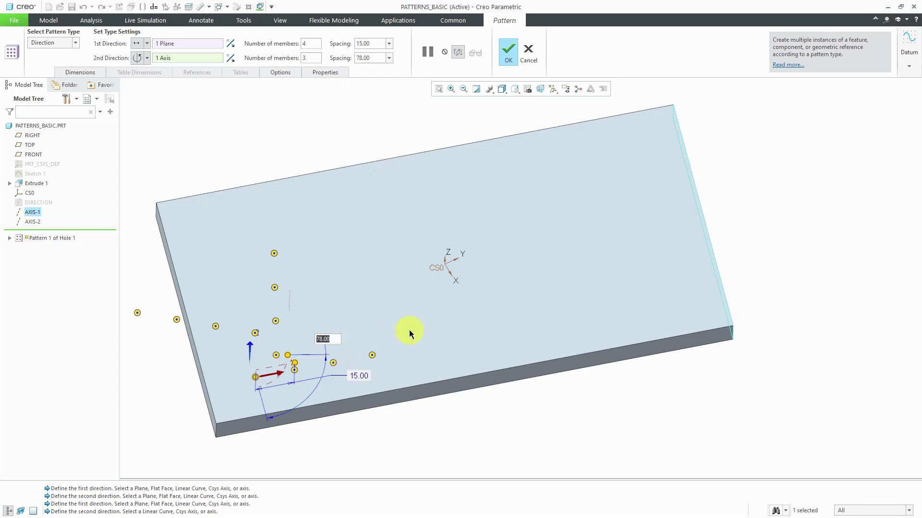
text(120)
key(Return)
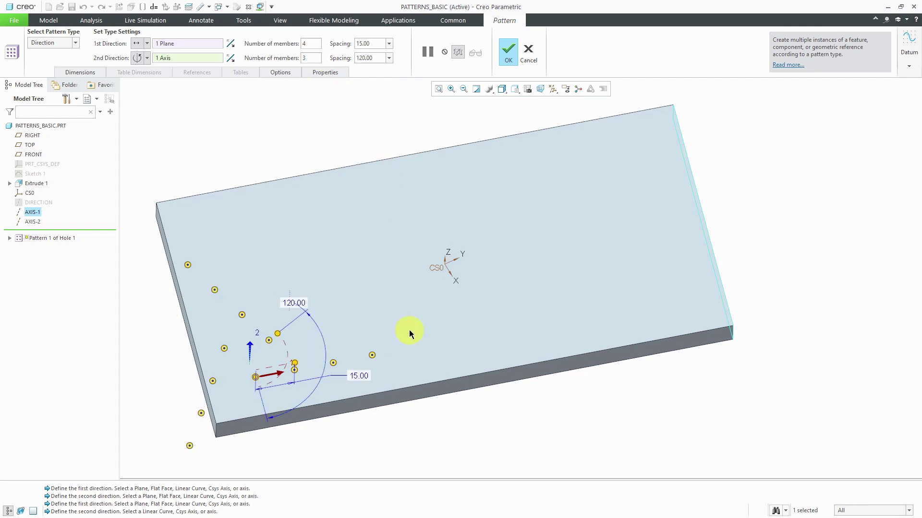
Replace the second direction's rotation axis with AXIS-2
middle_drag(377, 309, 358, 332)
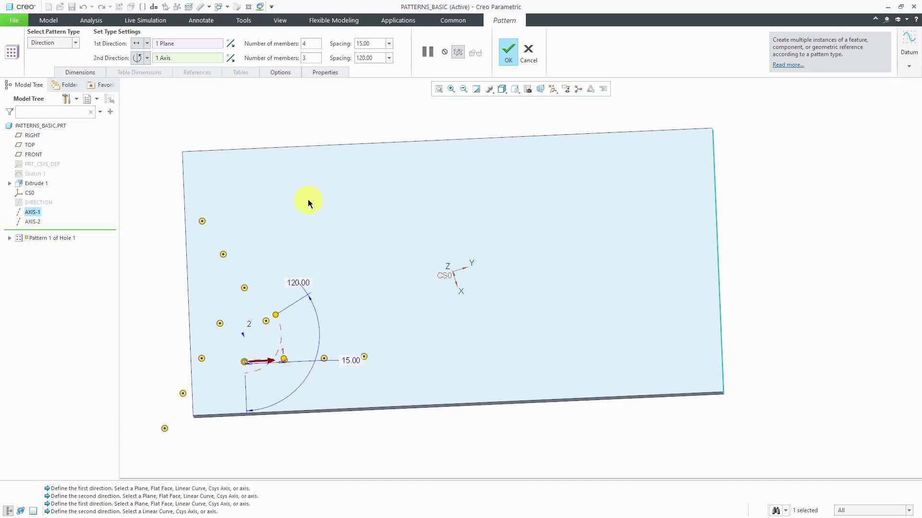
mouse_move(335, 284)
middle_down()
mouse_move(319, 259)
mouse_move(323, 231)
mouse_move(330, 235)
middle_up()
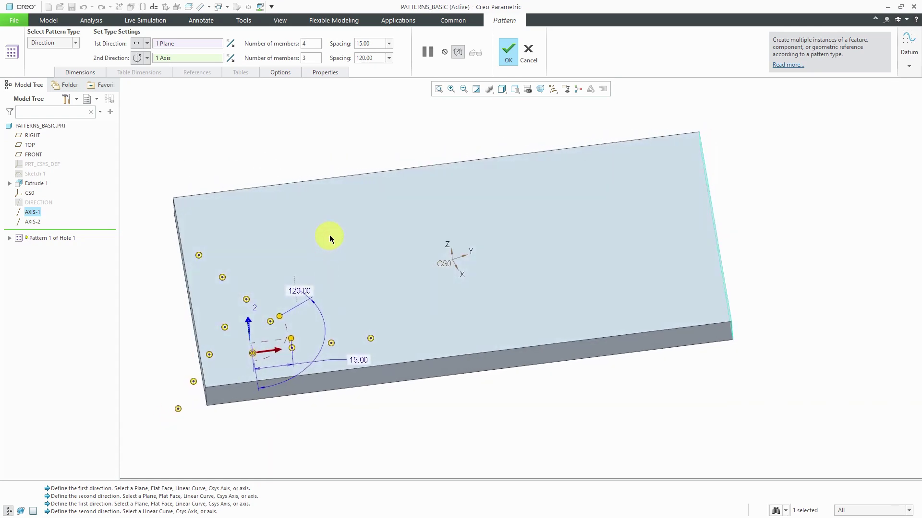
click(295, 283)
mouse_move(395, 319)
middle_down()
mouse_move(379, 339)
mouse_move(393, 346)
middle_up()
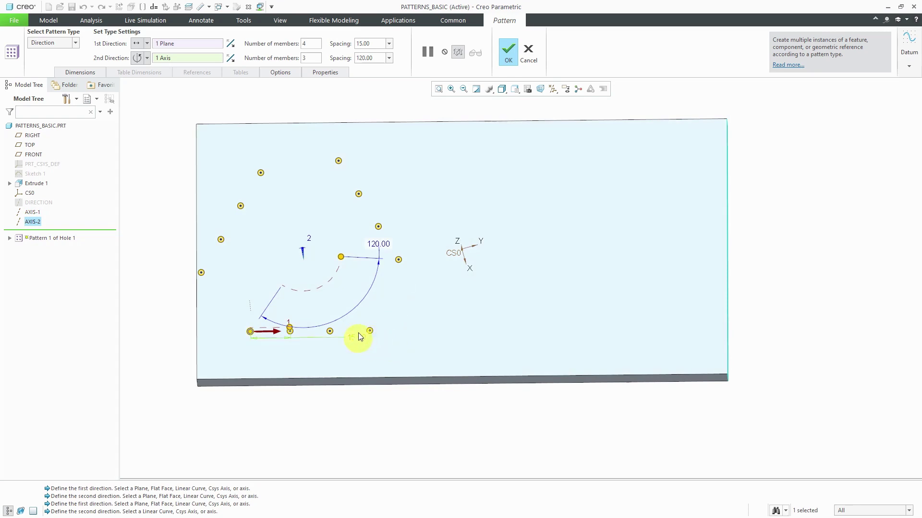
Set the first direction to 3 members with a spacing of 20 and complete the redefined pattern
double_click(312, 42)
text(3)
key(Return)
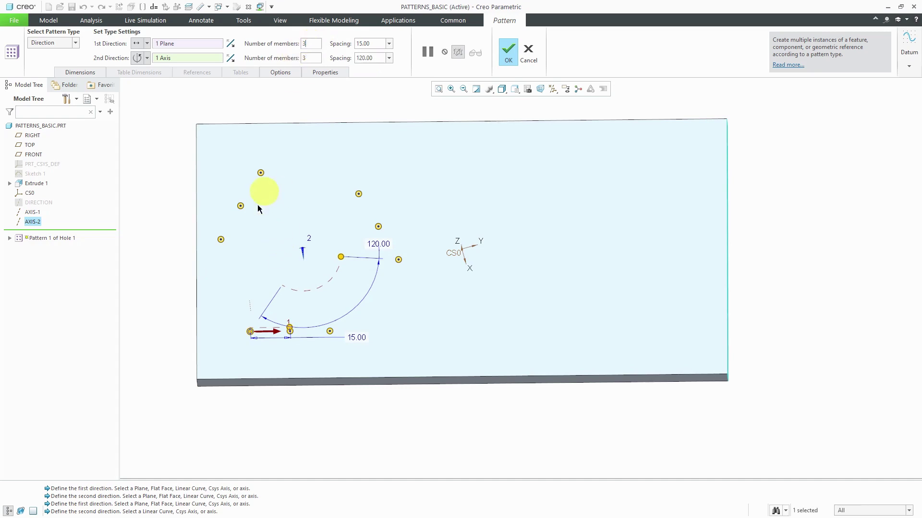
double_click(358, 337)
text(20)
key(Return)
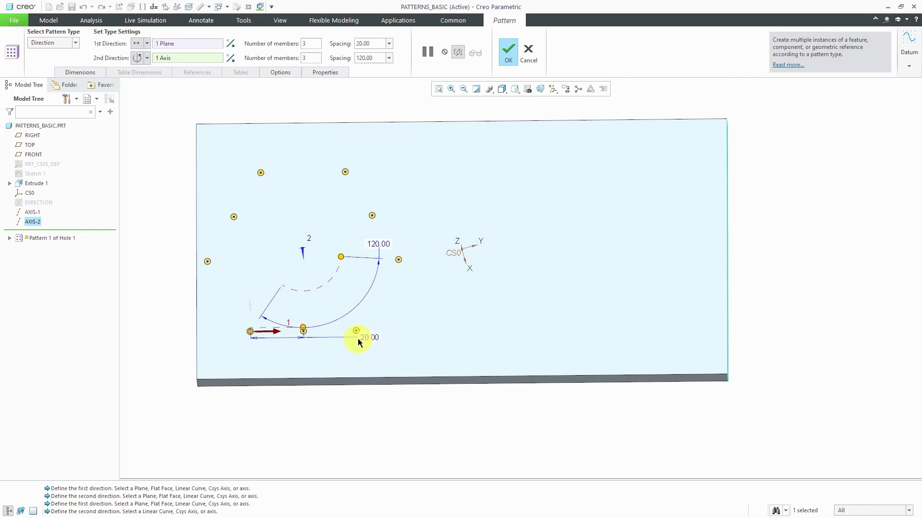
click(508, 52)
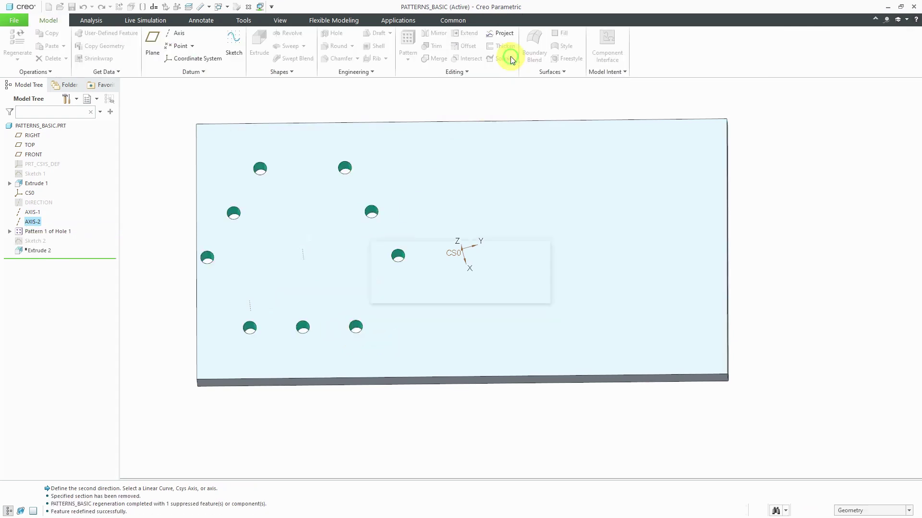
click(389, 111)
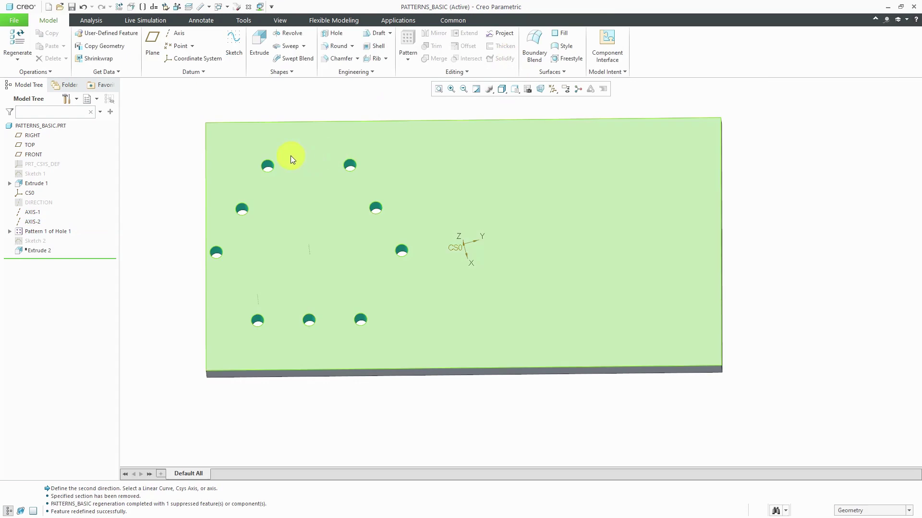
click(266, 190)
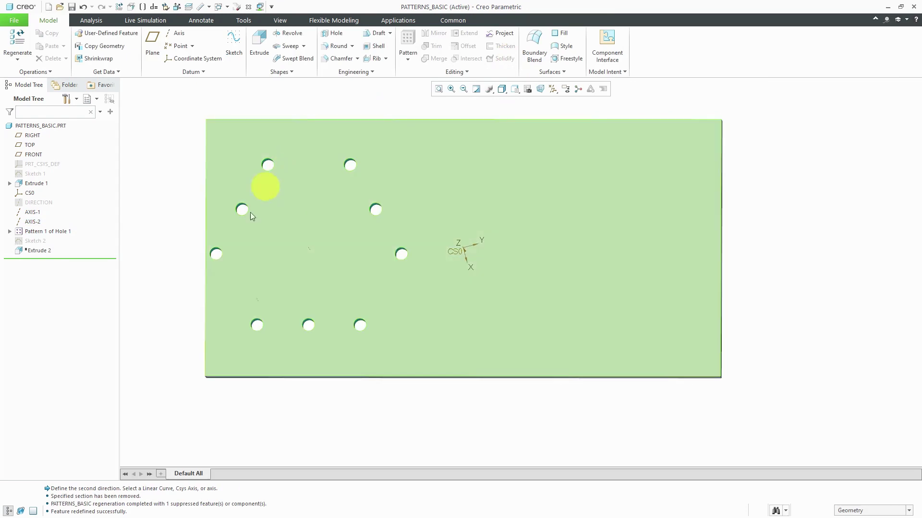
click(190, 307)
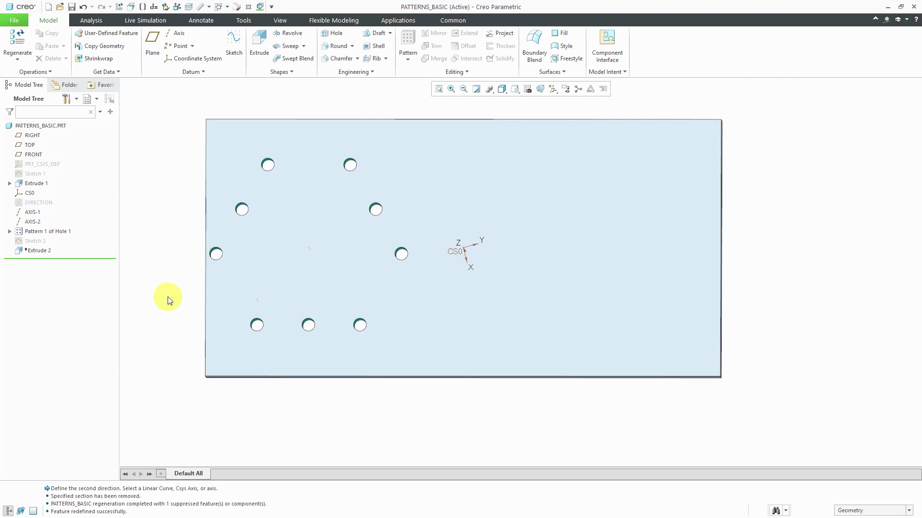
Edit the definition of the hole pattern and remove the axis reference from its second direction
right_click(62, 231)
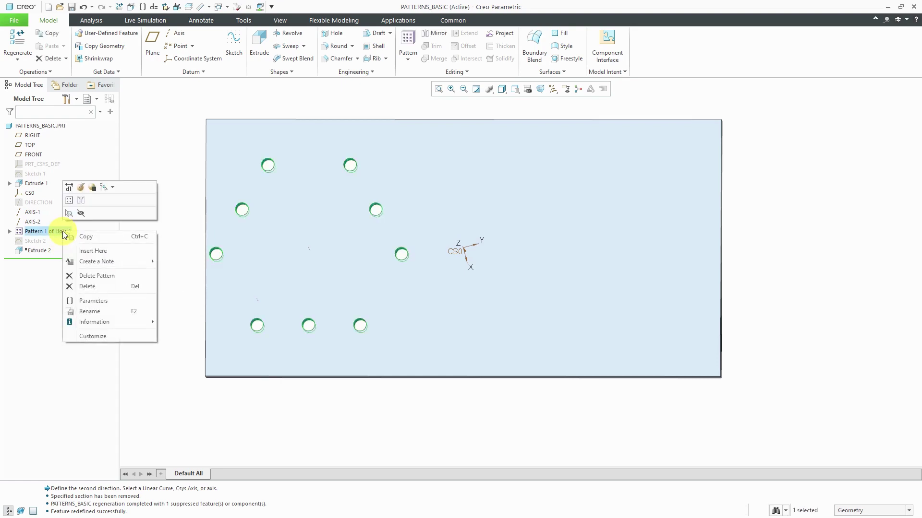
click(80, 187)
middle_drag(154, 304, 221, 297)
right_click(169, 60)
click(192, 62)
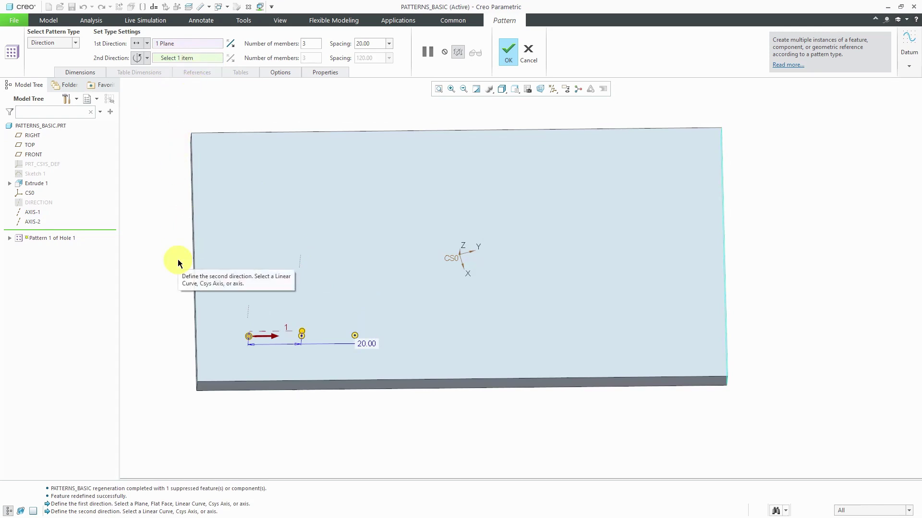
Change the pattern's first direction to rotation and use AXIS-1 as its reference
click(147, 43)
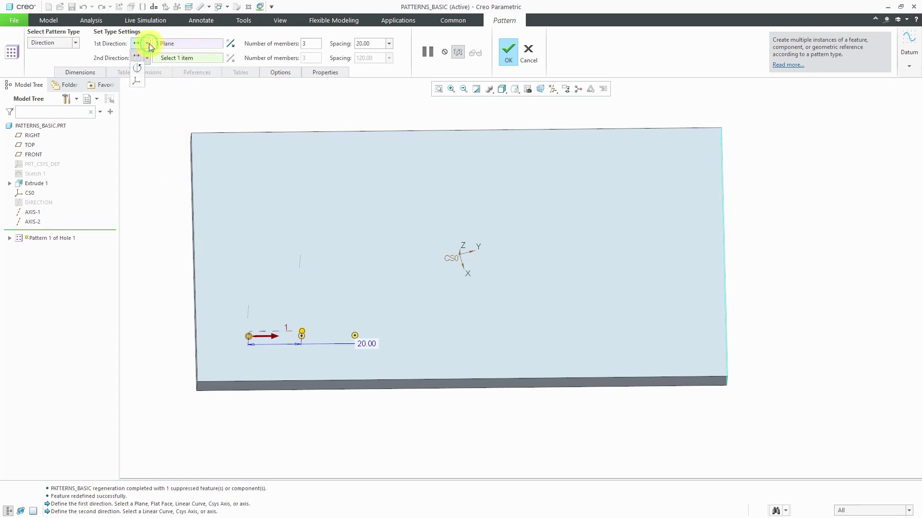
click(142, 68)
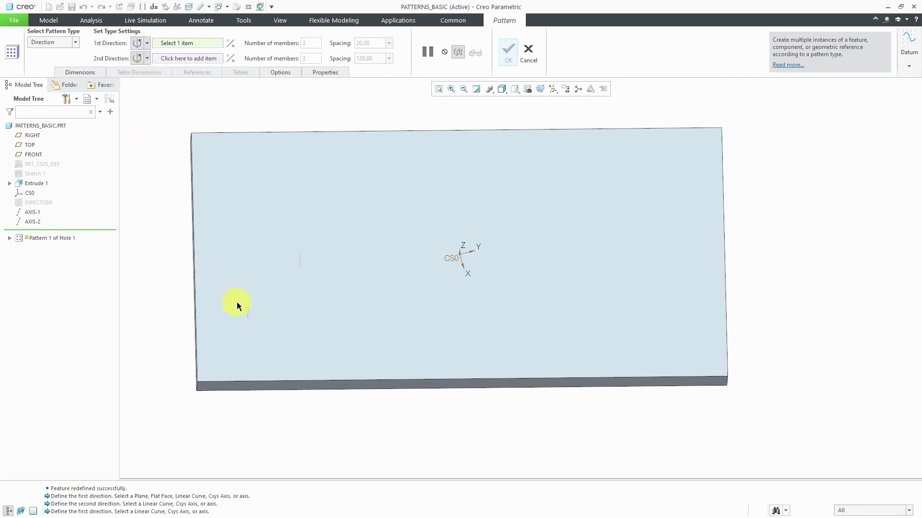
scroll(237, 301, down, 5)
click(266, 325)
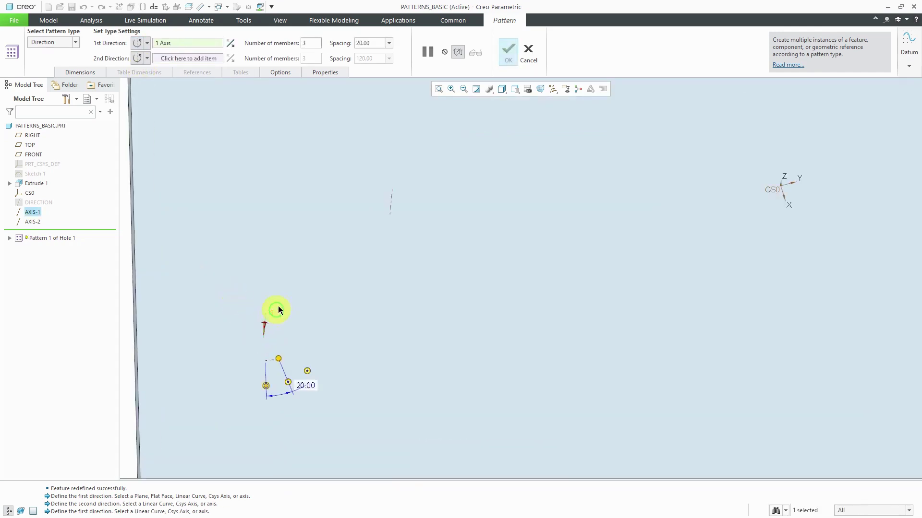
Set the rotational first direction to 6 members with an angular spacing of 60
scroll(284, 282, up, 2)
double_click(310, 360)
text(60)
key(Return)
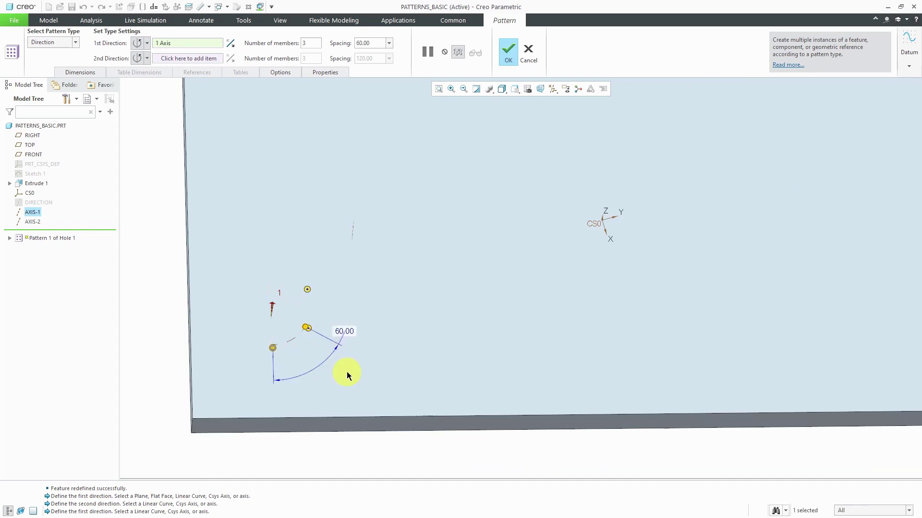
double_click(312, 43)
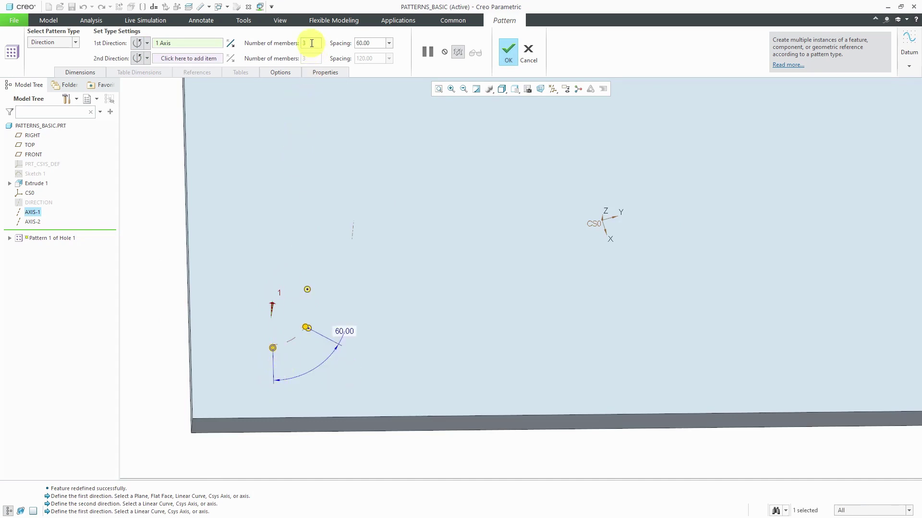
text(6)
middle_drag(344, 274, 335, 244)
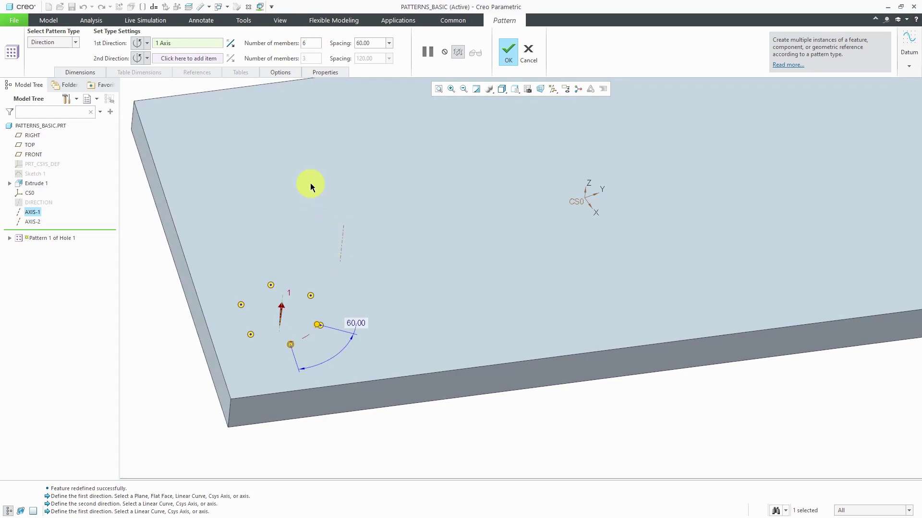
Change the second direction to translation, reference the plate's short end face nearest the holes, and stretch the spacing to about 47 along the plate
click(147, 59)
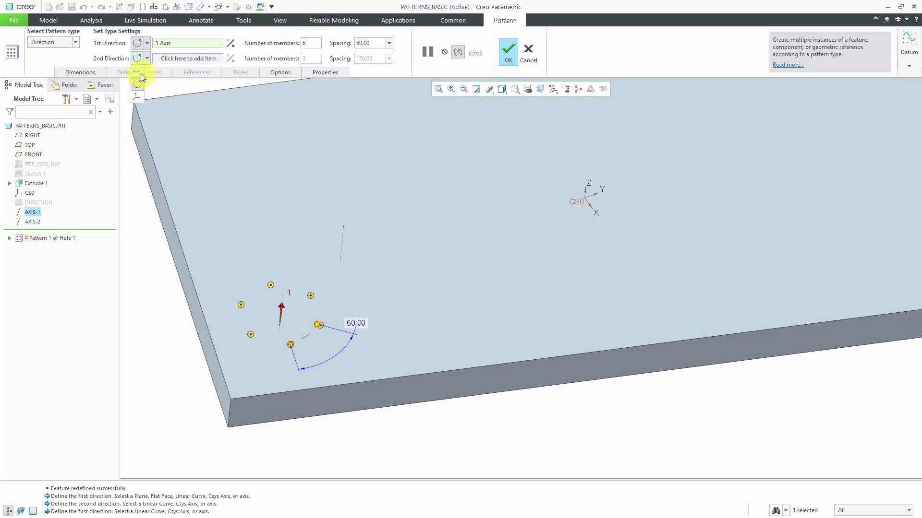
click(138, 72)
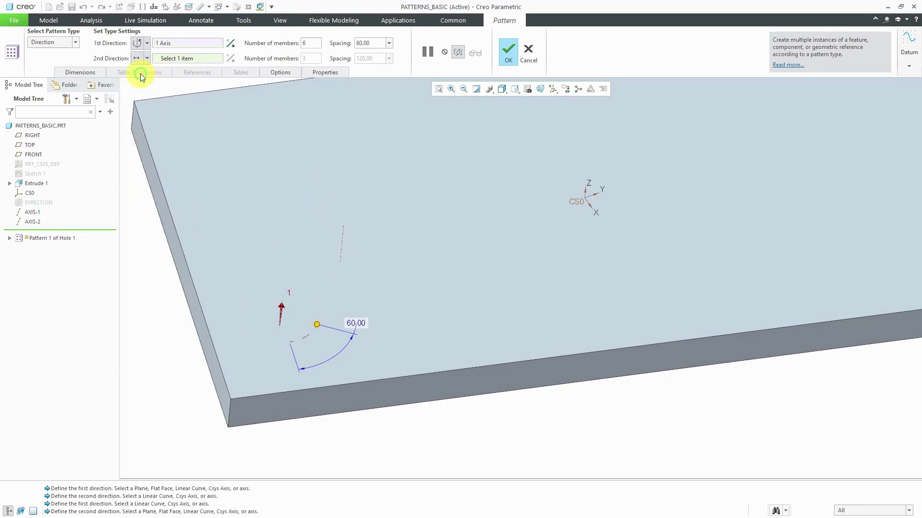
click(220, 391)
scroll(449, 293, up, 2)
scroll(449, 292, up, 2)
drag(181, 333, 456, 292)
Set the translational second direction to 5 members with a spacing of 40 and complete the redefined pattern
scroll(552, 308, down, 3)
double_click(479, 340)
text(40)
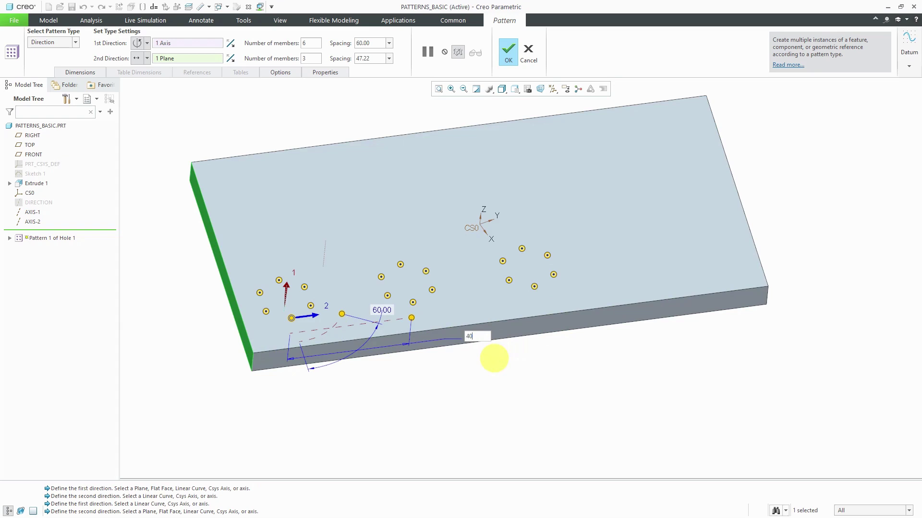
key(Return)
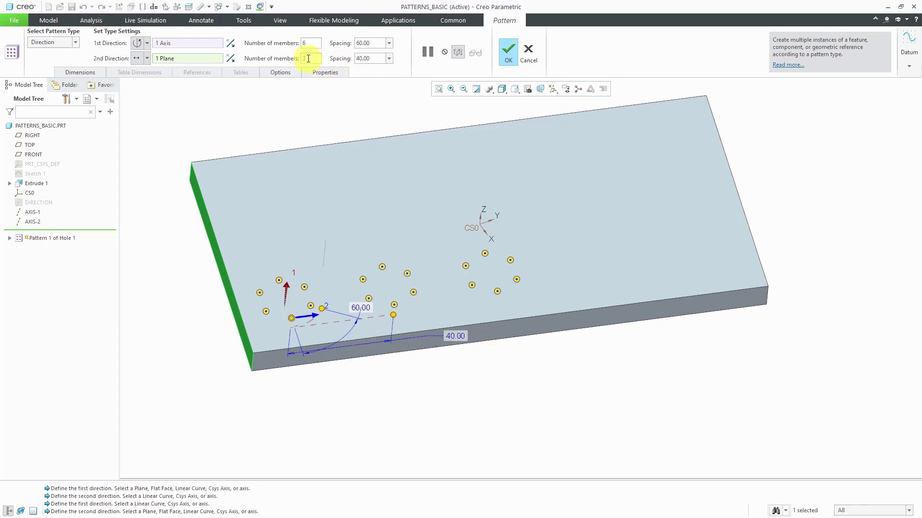
text(5)
key(Return)
click(509, 53)
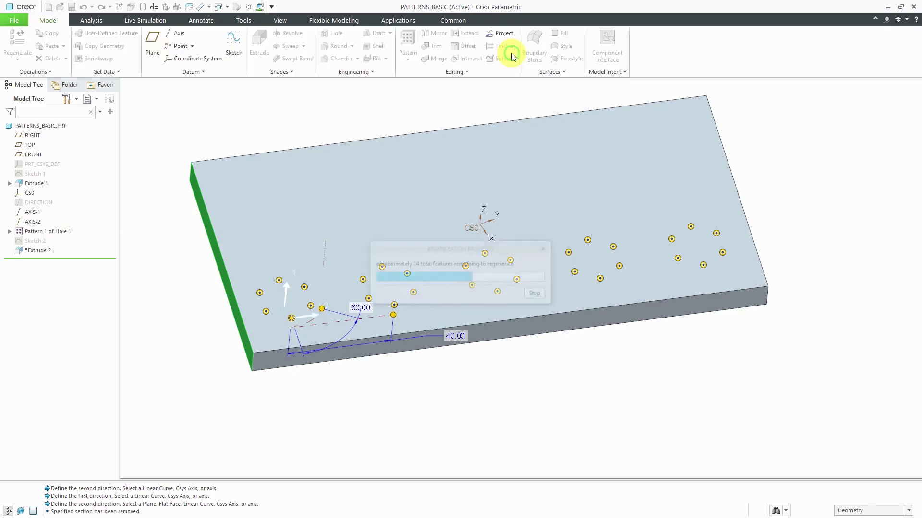
Hide the CS0 coordinate system
click(287, 124)
middle_drag(339, 205, 334, 213)
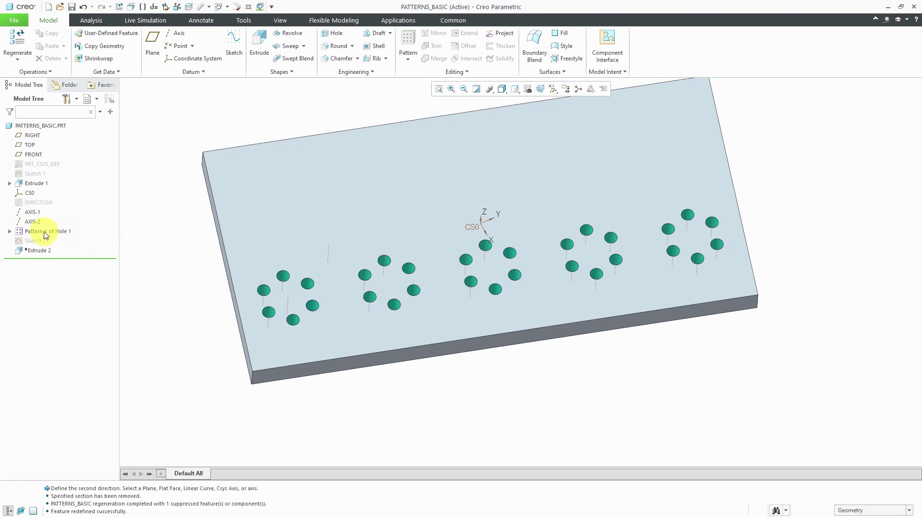
click(30, 193)
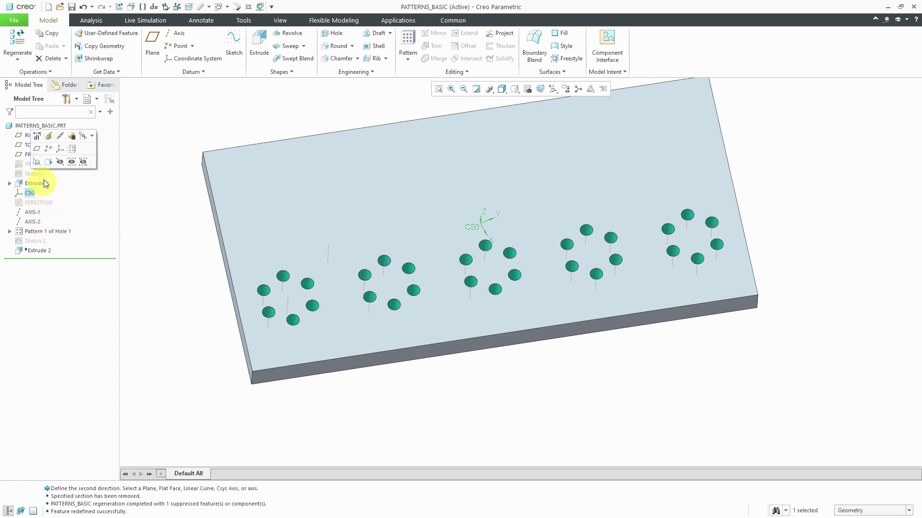
click(60, 161)
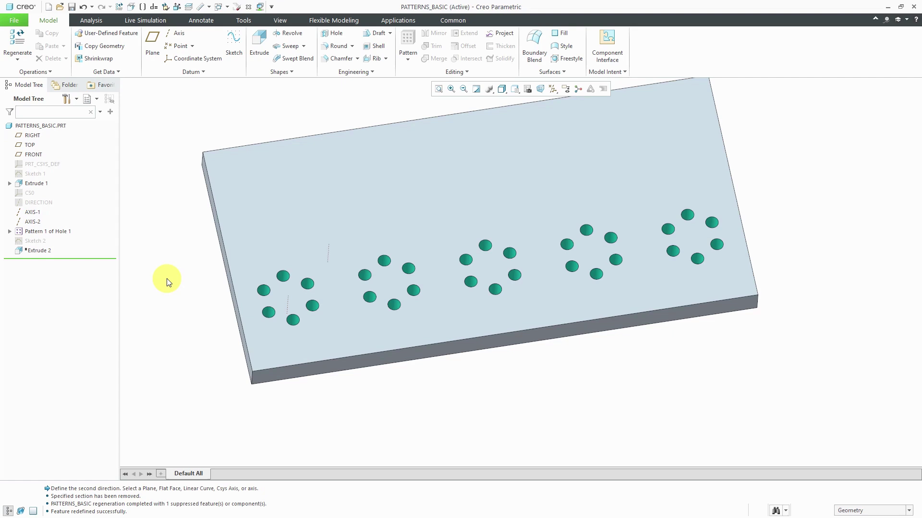
Redefine the hole pattern, changing its second direction to rotation about AXIS-2
click(61, 231)
click(80, 176)
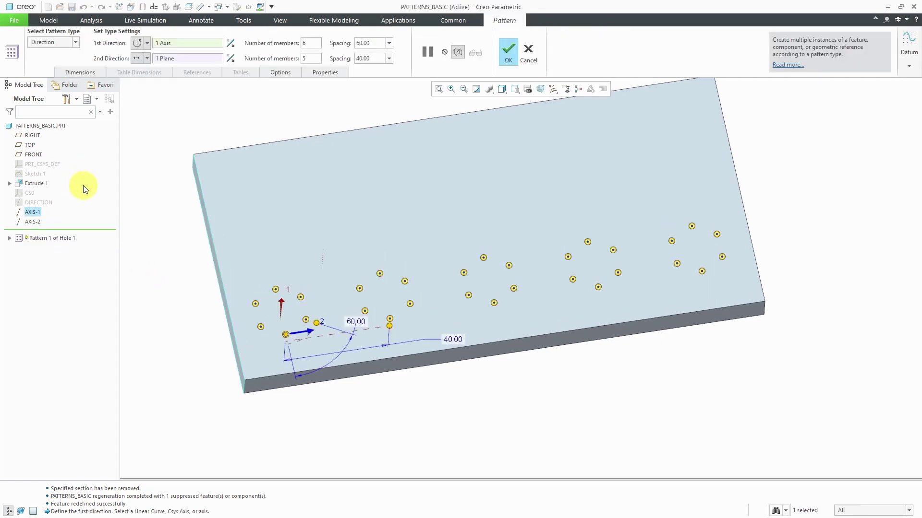
click(147, 58)
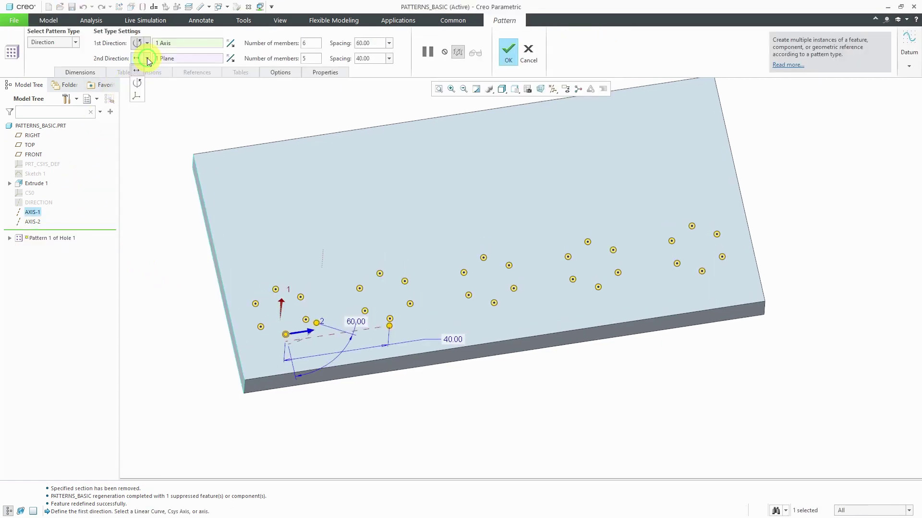
click(139, 83)
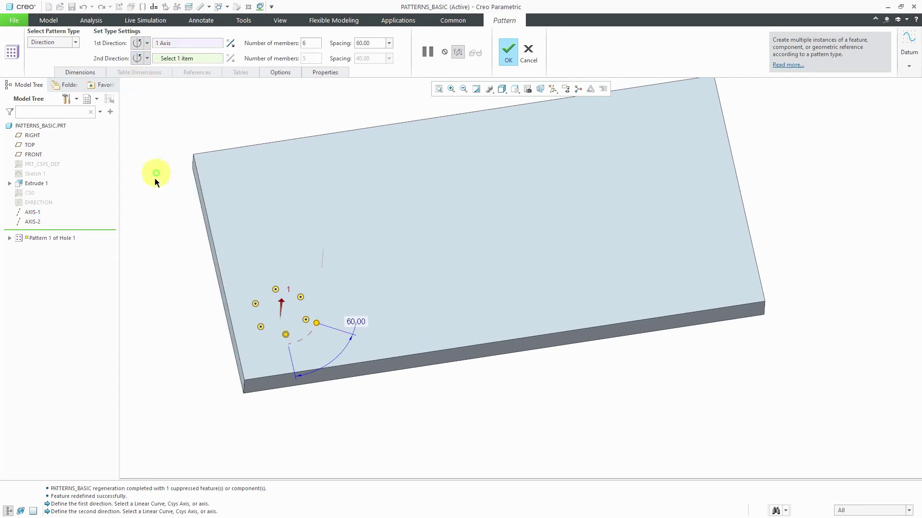
click(324, 257)
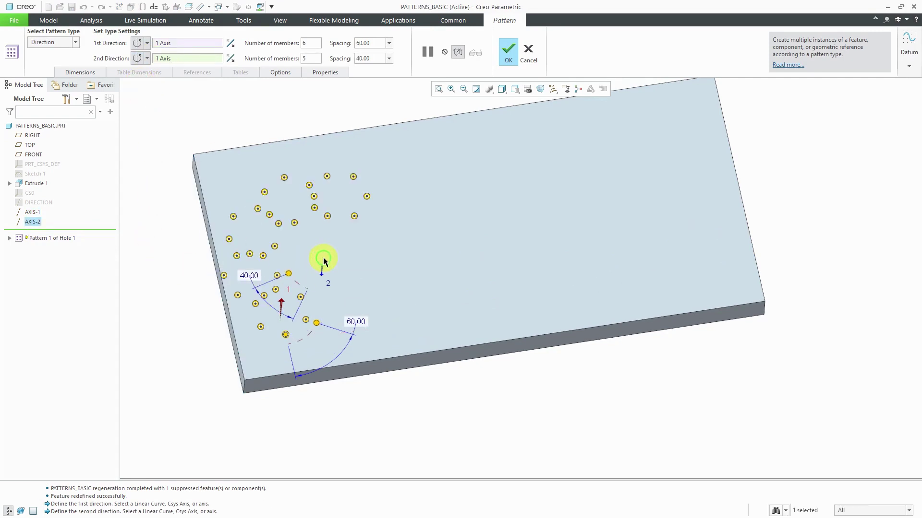
Set the second direction to 3 members with an angular spacing of 120 and complete the pattern of hole circles
double_click(310, 58)
text(3)
key(Return)
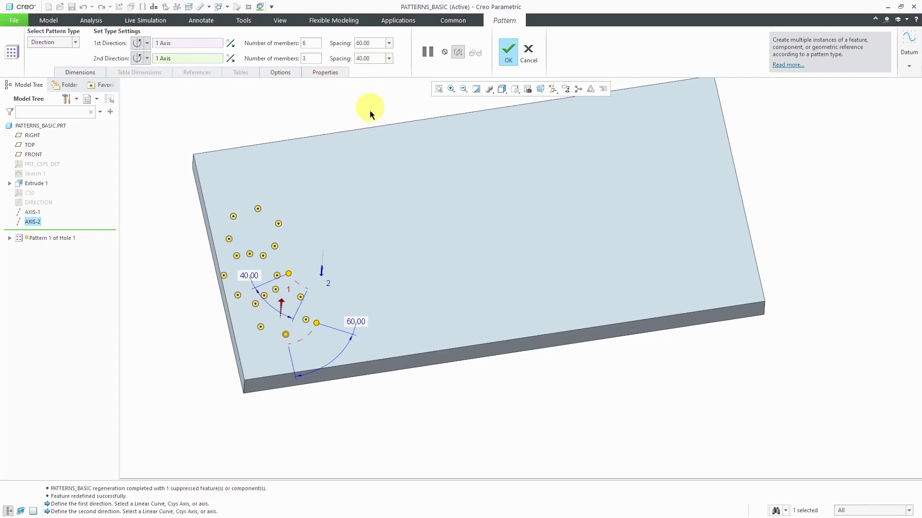
double_click(380, 58)
text(120)
key(Return)
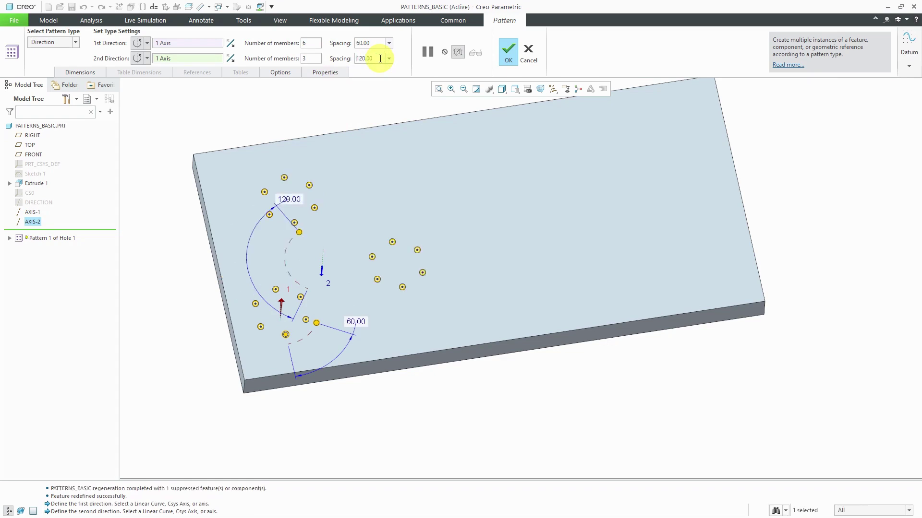
click(508, 52)
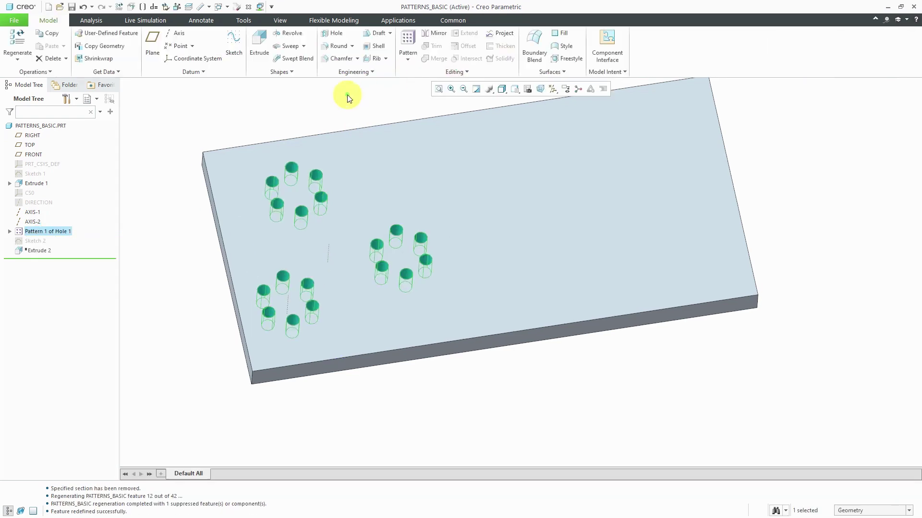
click(307, 106)
middle_drag(309, 116, 305, 145)
middle_drag(304, 134, 308, 128)
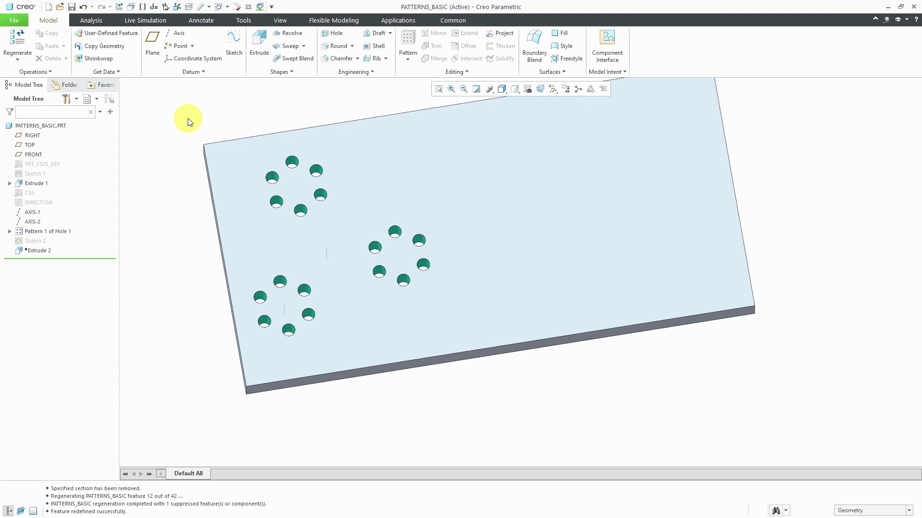
Reopen the hole pattern's definition and examine the options for varying dimensions in direction 1 and direction 2
click(59, 231)
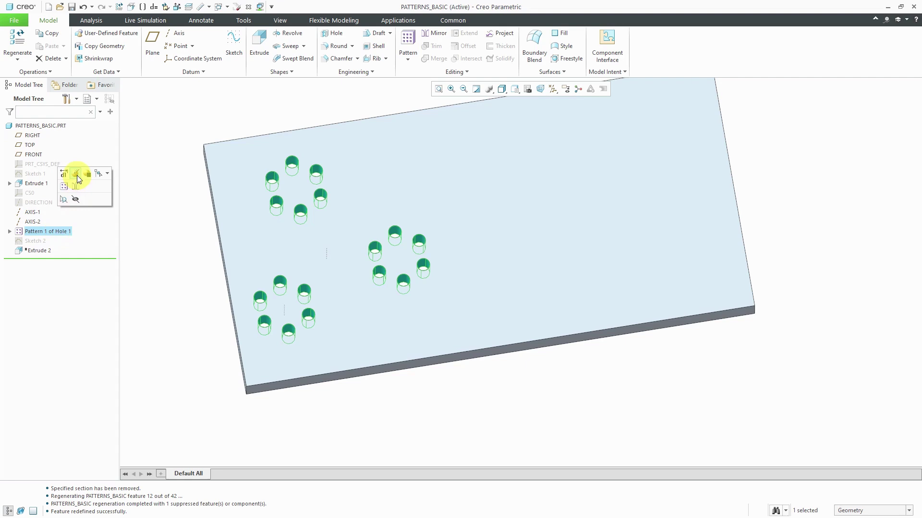
click(76, 175)
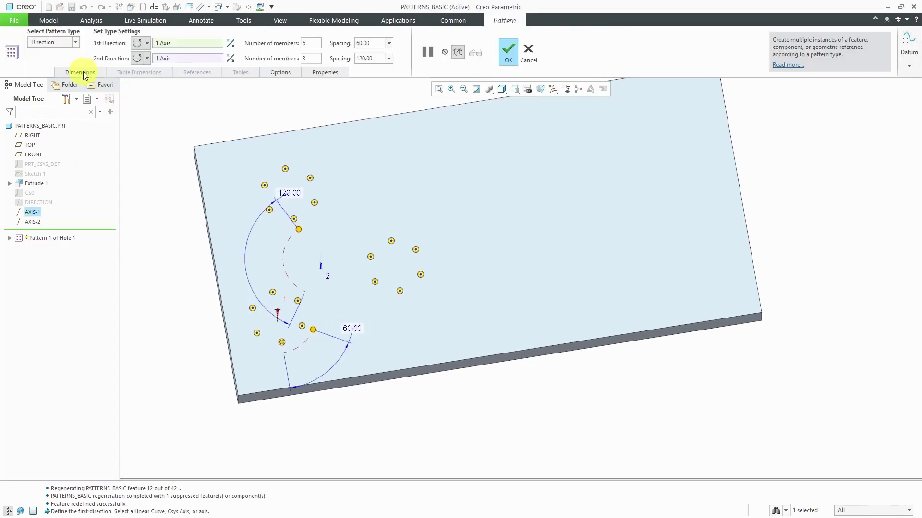
click(83, 72)
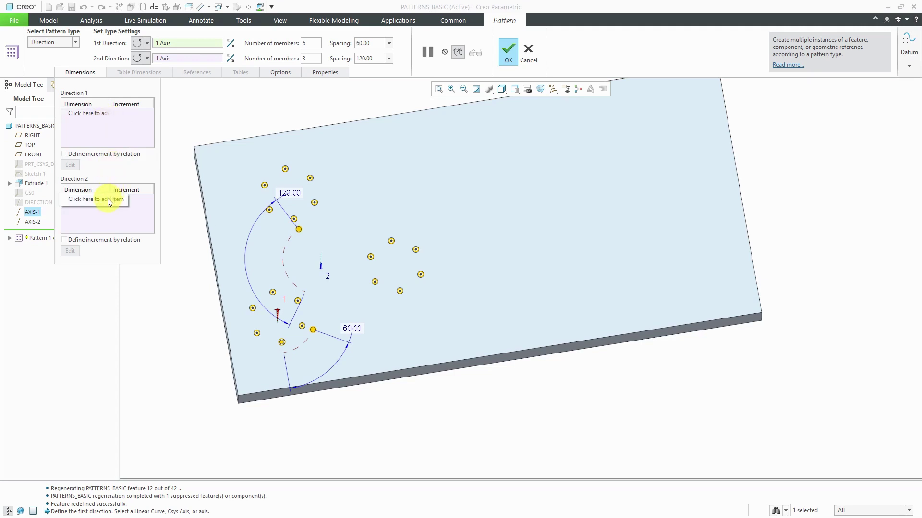
click(84, 114)
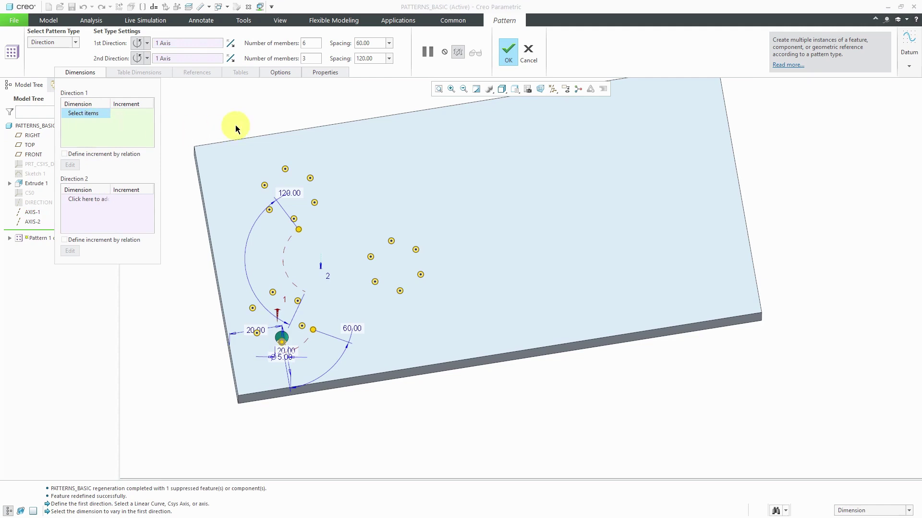
right_click(231, 111)
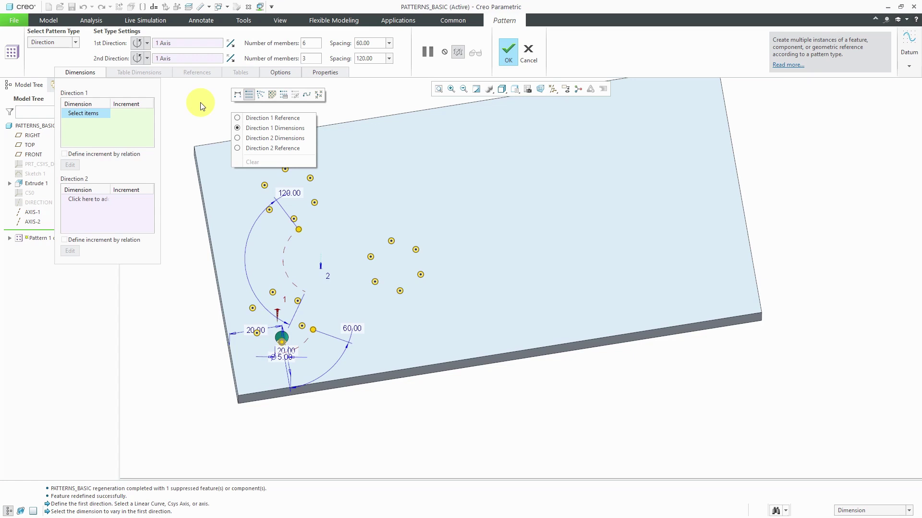
click(252, 138)
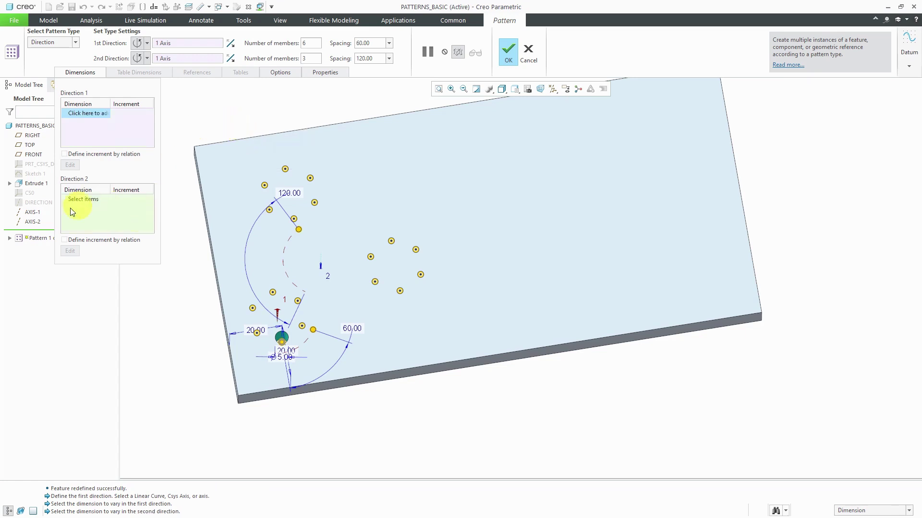
right_click(243, 132)
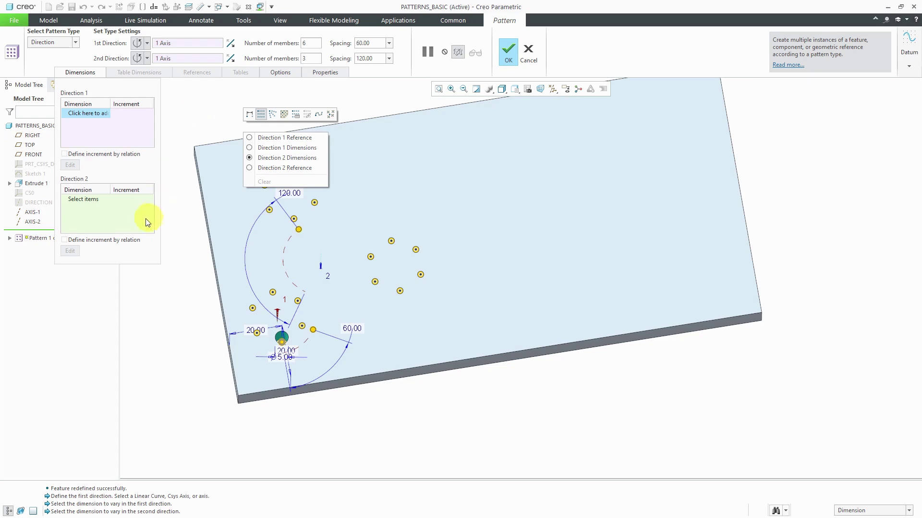
click(329, 335)
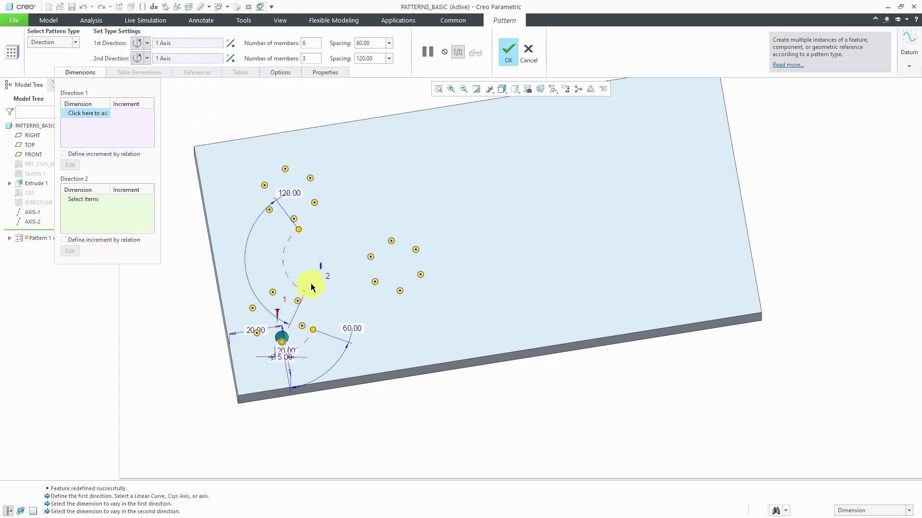
Try adding the hole's diameter as a varying dimension in direction 2, and remove it again
middle_drag(301, 365, 301, 338)
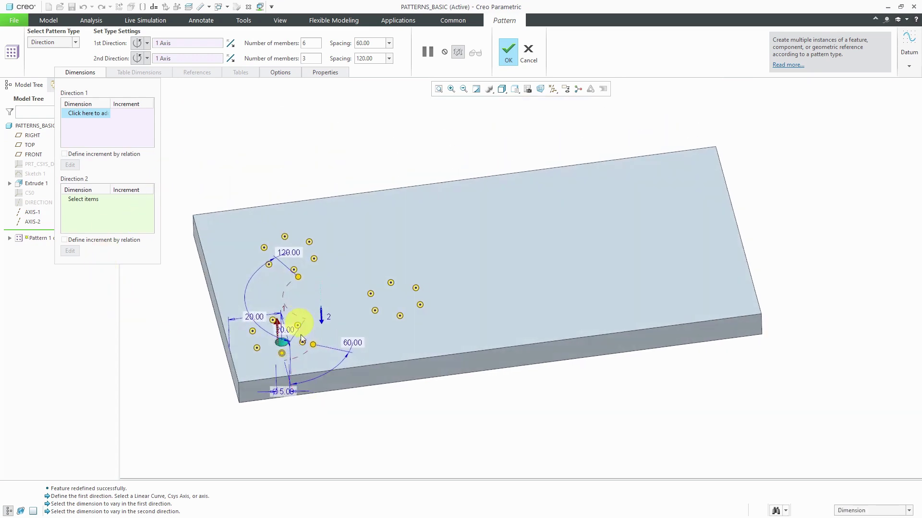
click(288, 393)
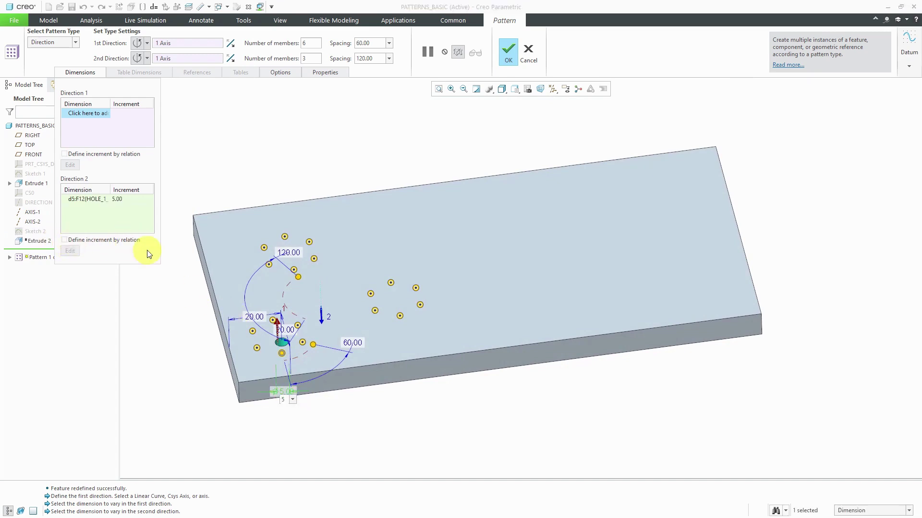
click(123, 198)
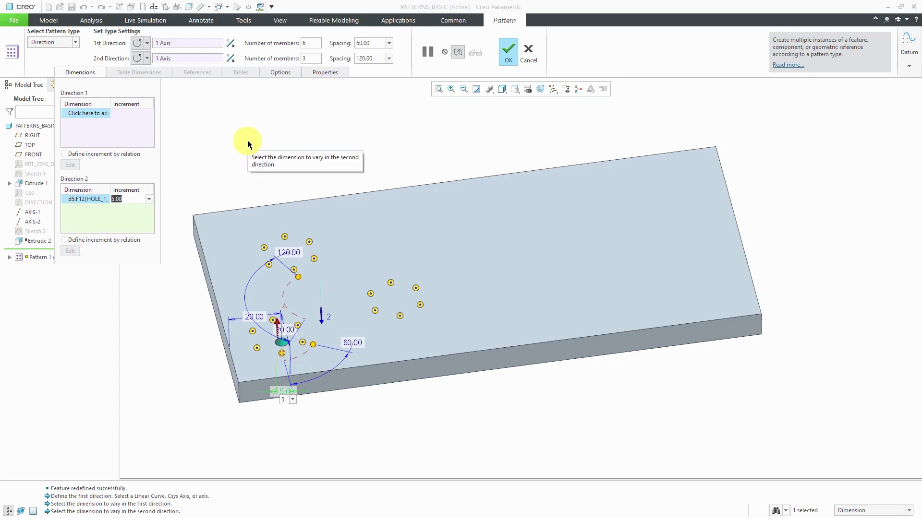
right_click(91, 196)
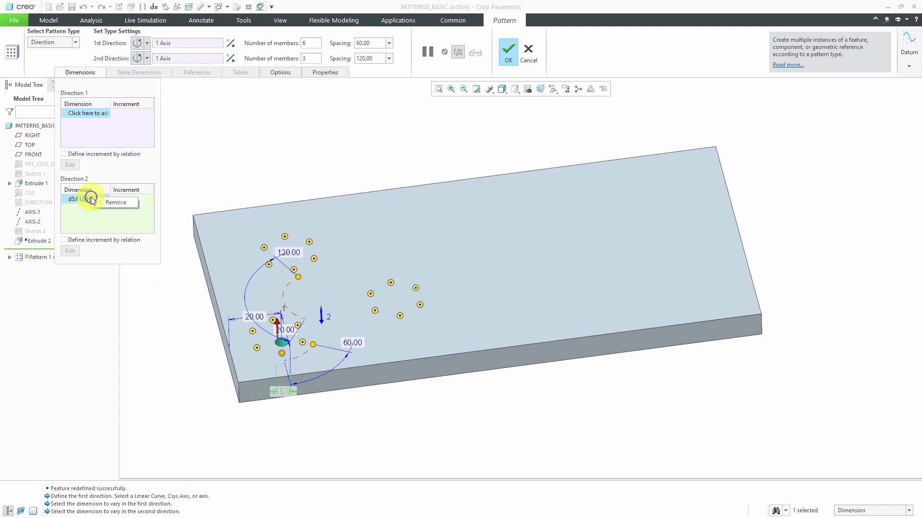
click(119, 204)
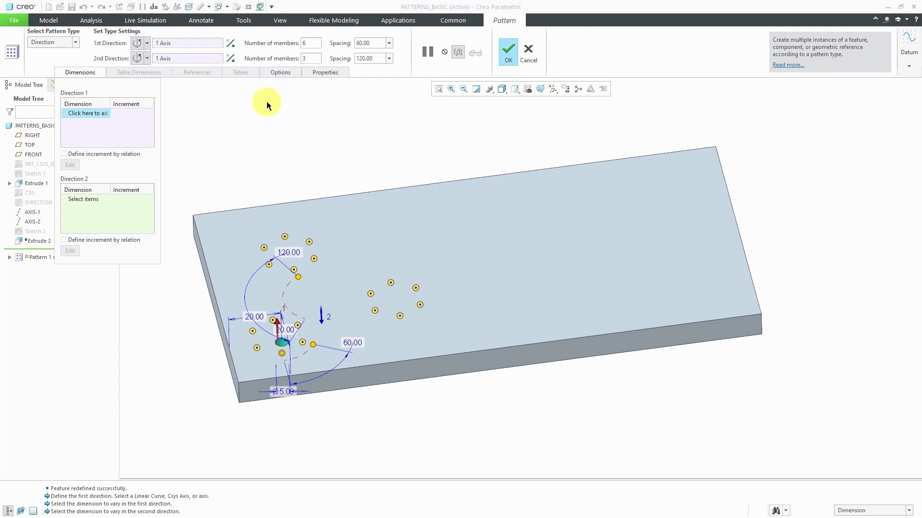
click(93, 77)
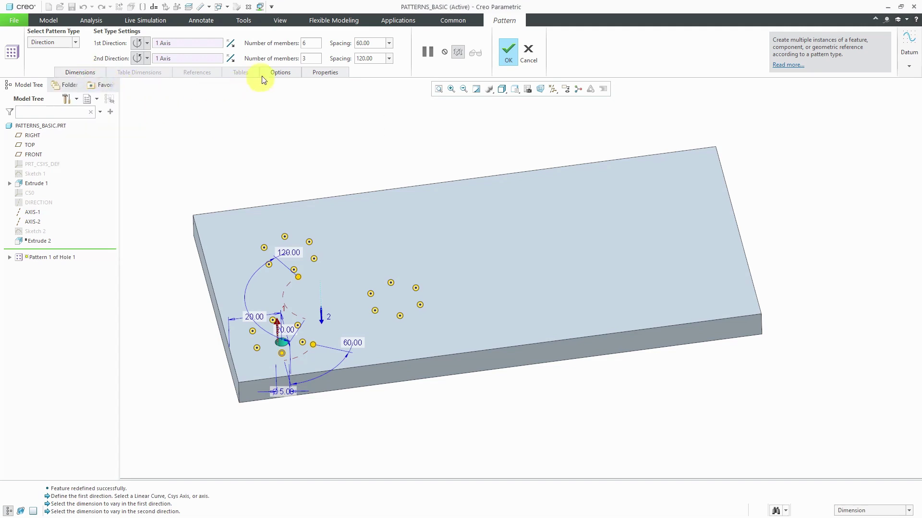
Review the pattern's regeneration options Identical, Variable and General, and complete the hole pattern with General
click(280, 74)
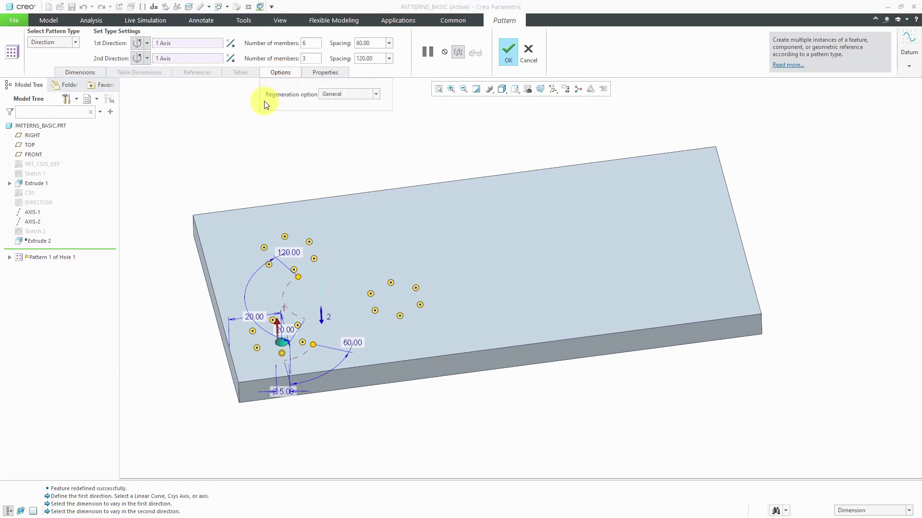
click(377, 96)
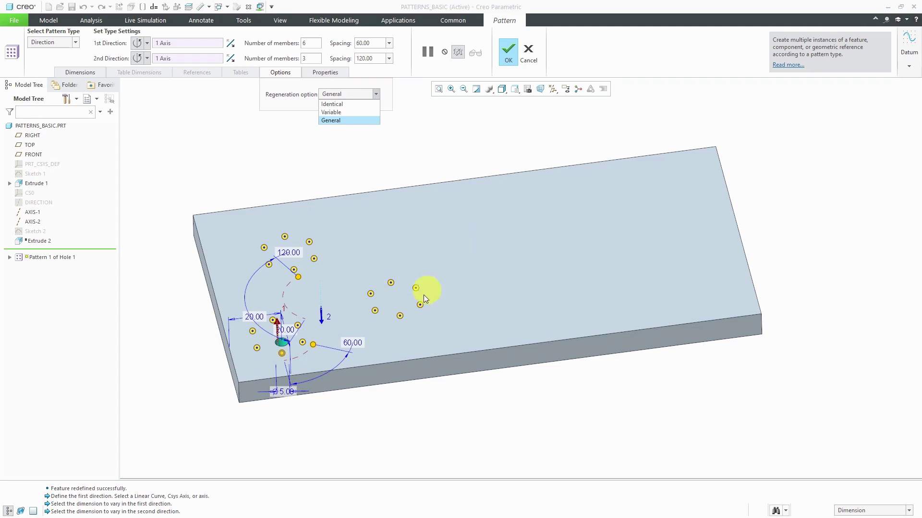
click(86, 74)
click(84, 74)
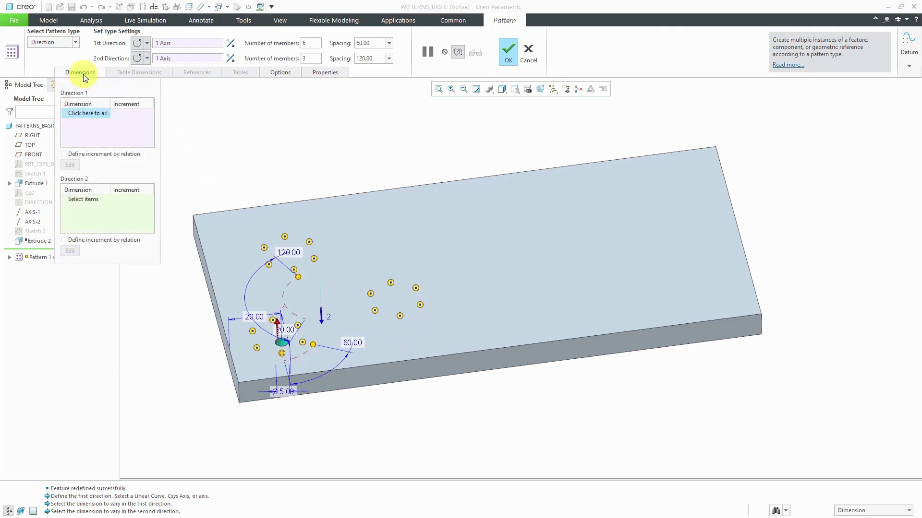
click(287, 73)
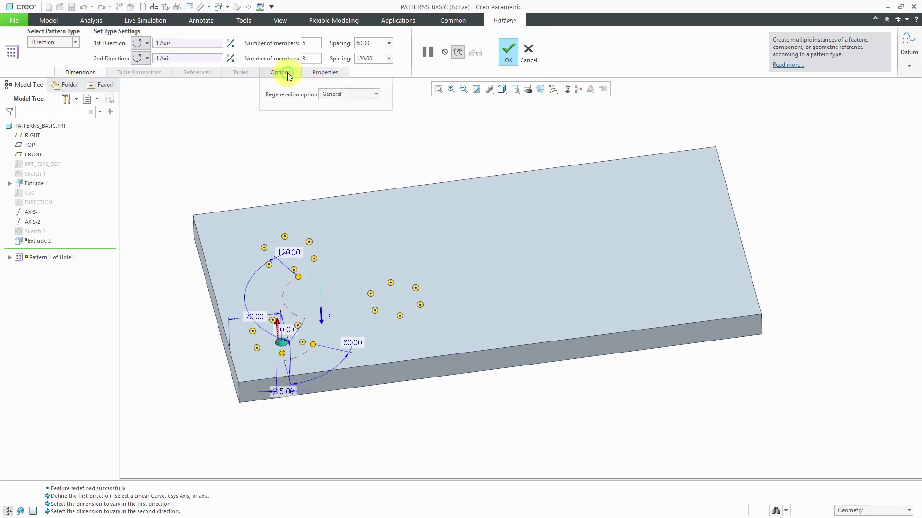
click(368, 96)
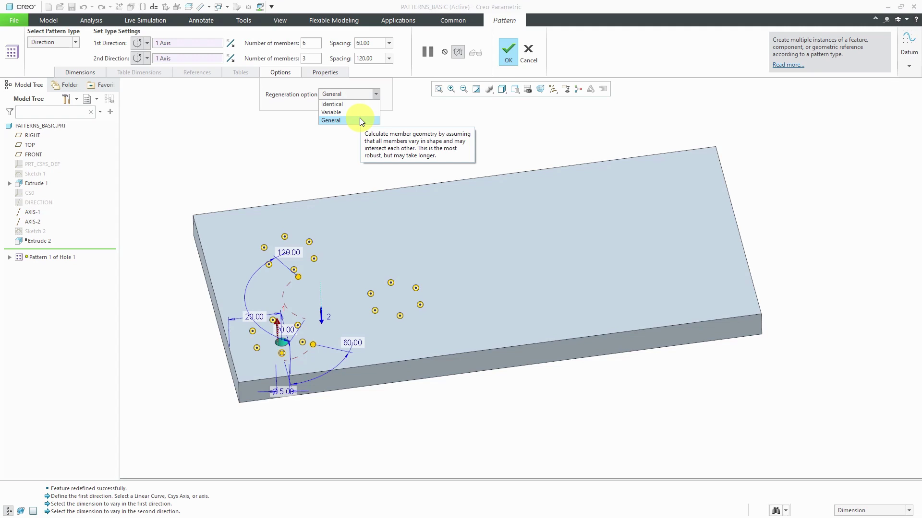
click(509, 53)
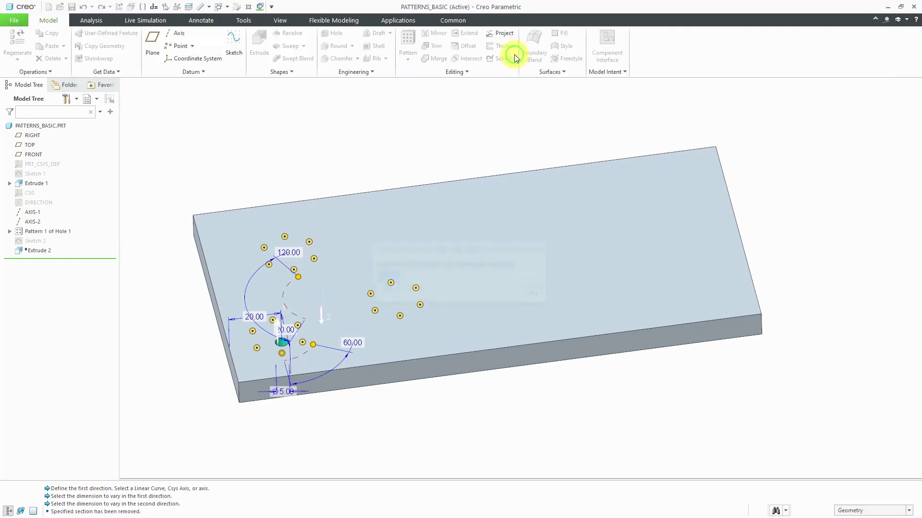
middle_drag(413, 146, 406, 238)
middle_drag(395, 281, 228, 136)
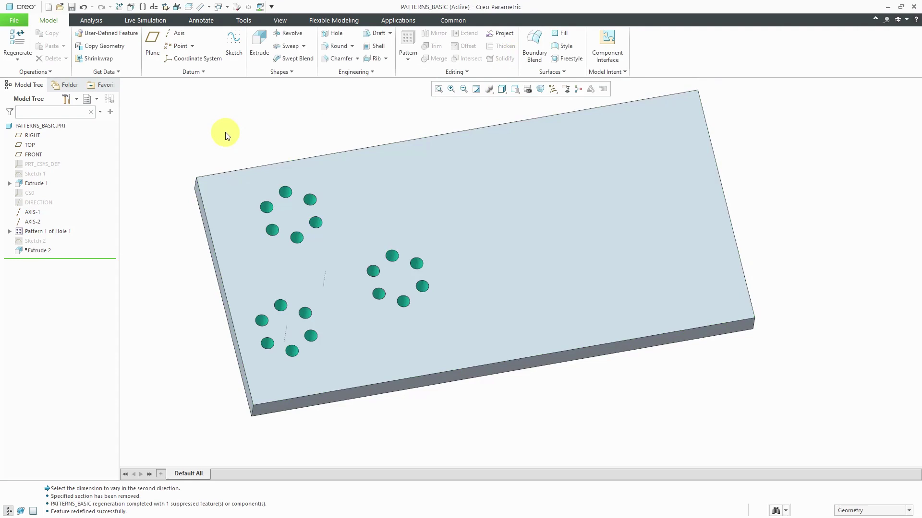